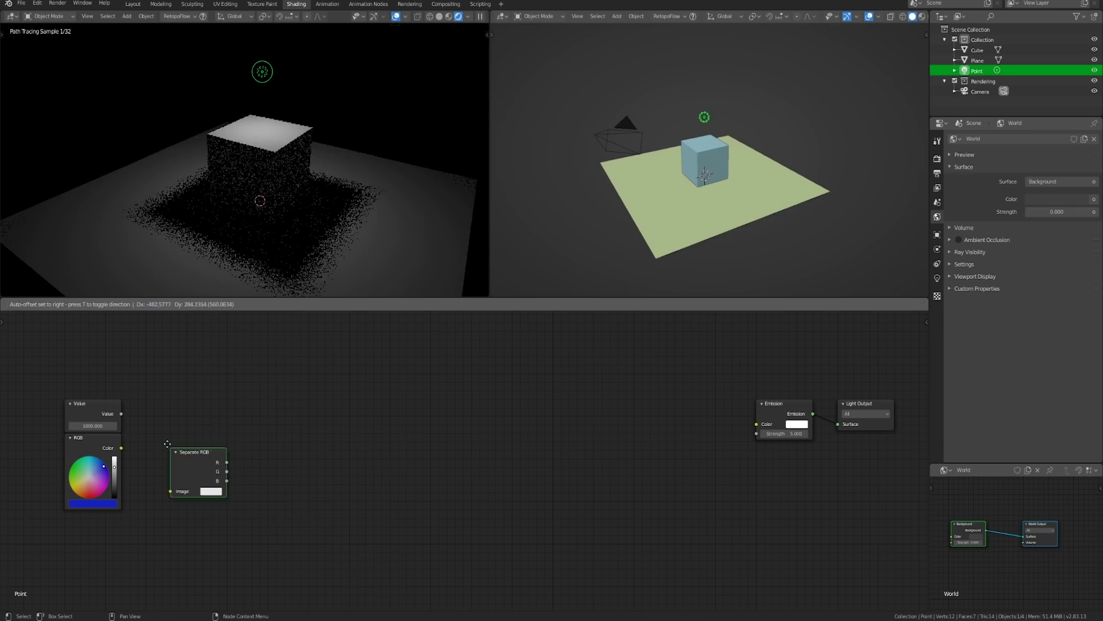
- Link the RGB color to Separate RGB, and add the blue channel multiplied by 0.072 to the weighted sum
drag(122, 447, 158, 477)
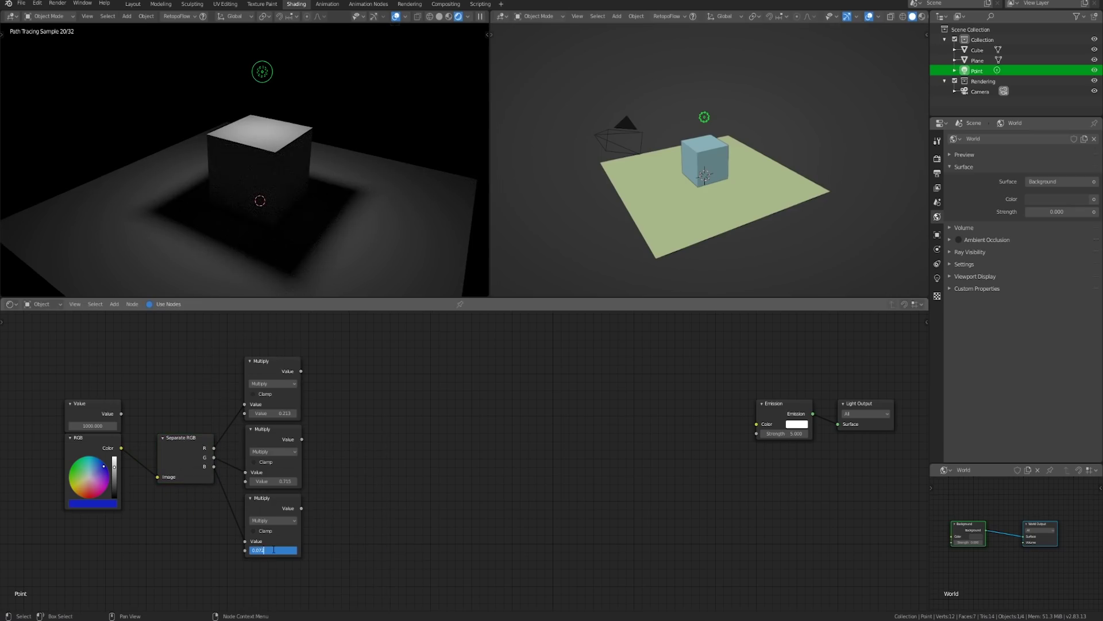
key(Return)
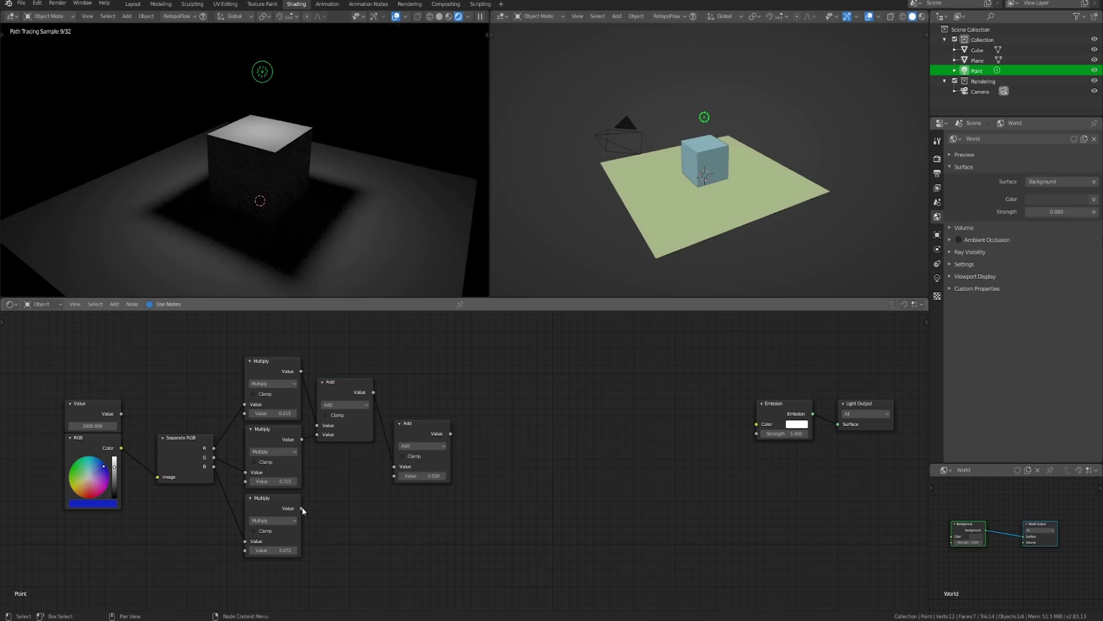
drag(301, 508, 394, 480)
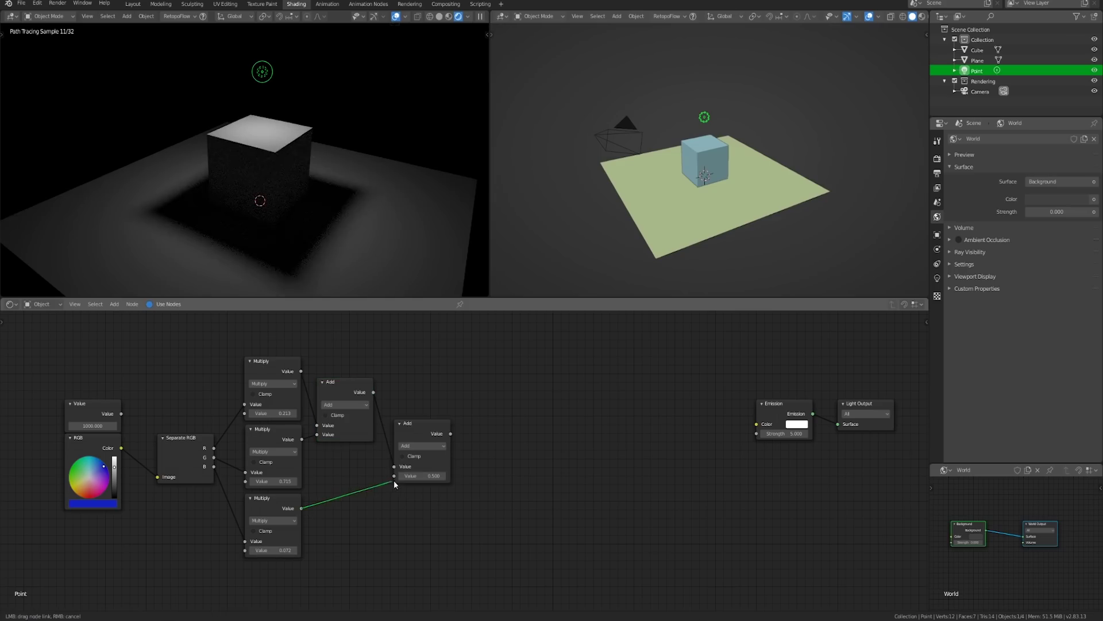
drag(394, 480, 394, 476)
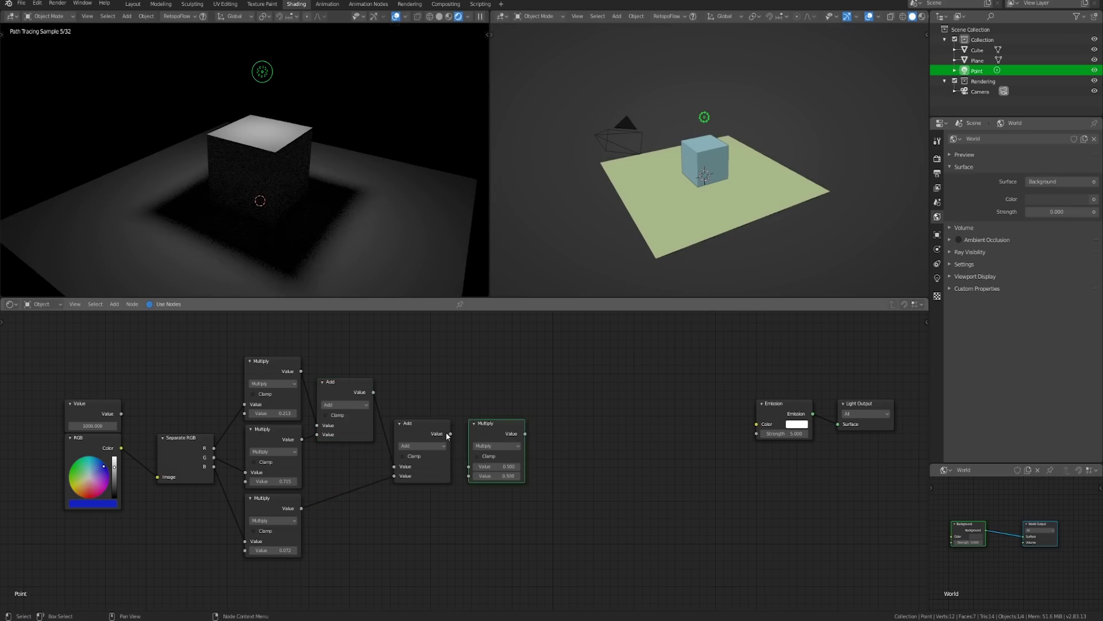
- Feed the weighted color sum into the following Multiply node and set its factor to 683
drag(449, 433, 469, 467)
click(500, 476)
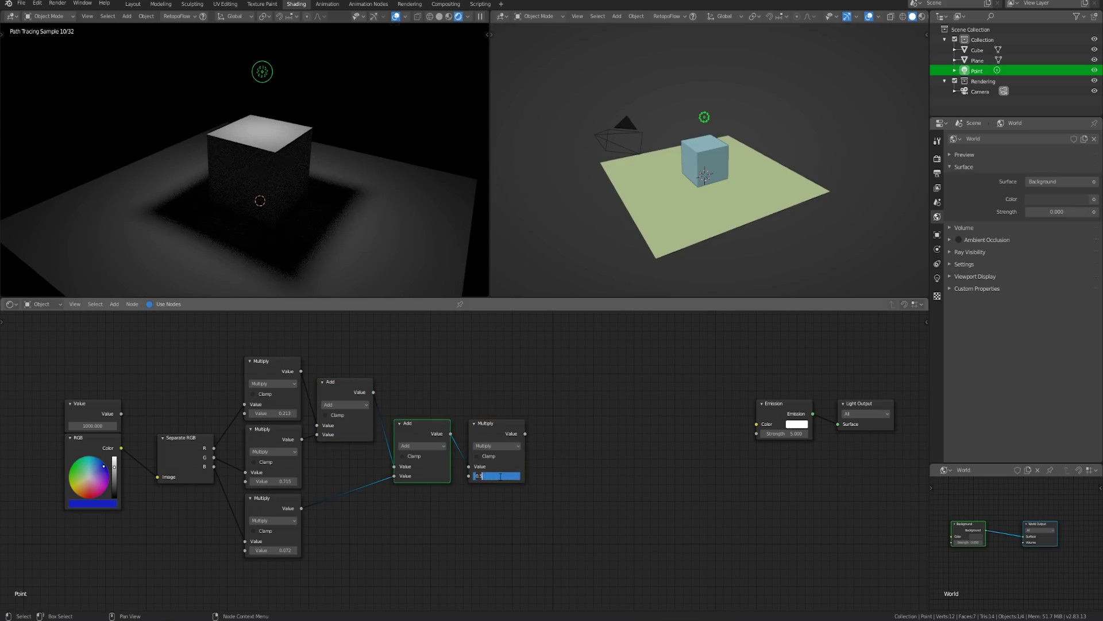
text(683)
key(Return)
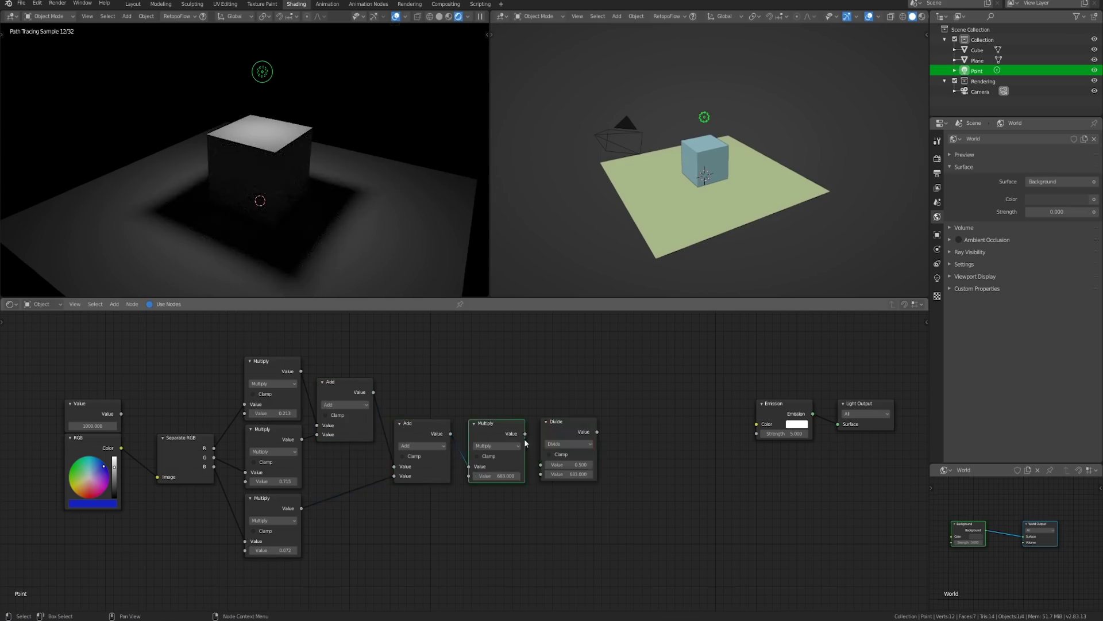
- Divide the Value node by the Multiply result to drive Emission Strength, and link the RGB color to Emission Color
drag(525, 433, 540, 464)
drag(122, 414, 541, 473)
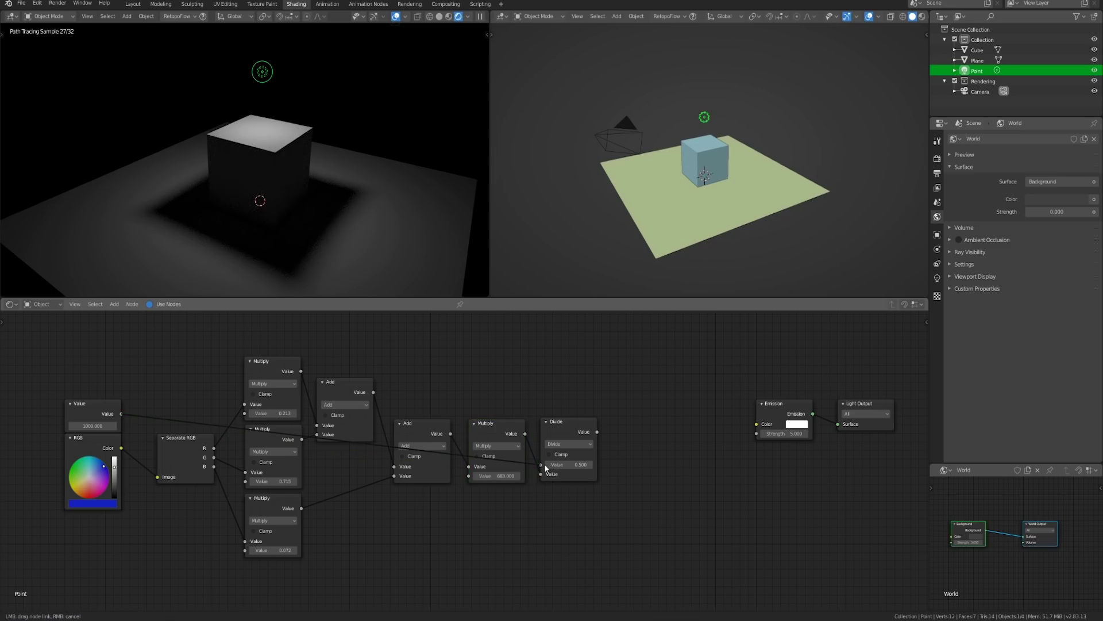
drag(597, 431, 756, 434)
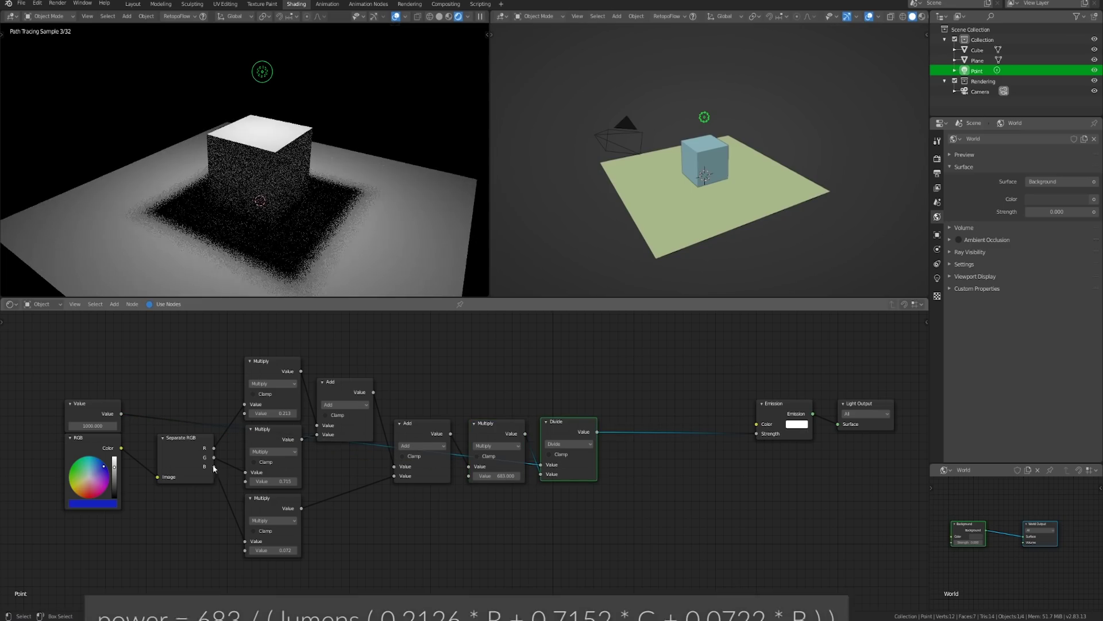
drag(122, 448, 766, 420)
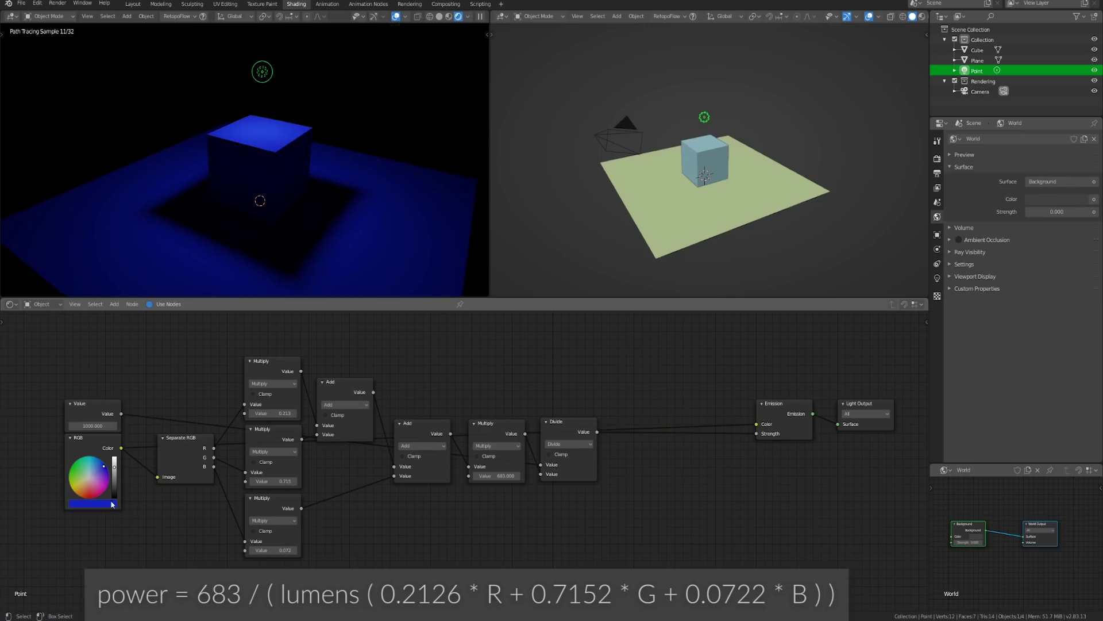
- Unlink the Multiply result from the Divide node and vary the RGB color around the wheel to compare the light's brightness
mouse_move(104, 465)
mouse_down()
mouse_move(76, 463)
mouse_move(71, 484)
mouse_move(100, 494)
mouse_move(103, 463)
mouse_move(73, 464)
mouse_move(79, 490)
mouse_move(72, 473)
mouse_move(87, 457)
mouse_move(106, 463)
mouse_up()
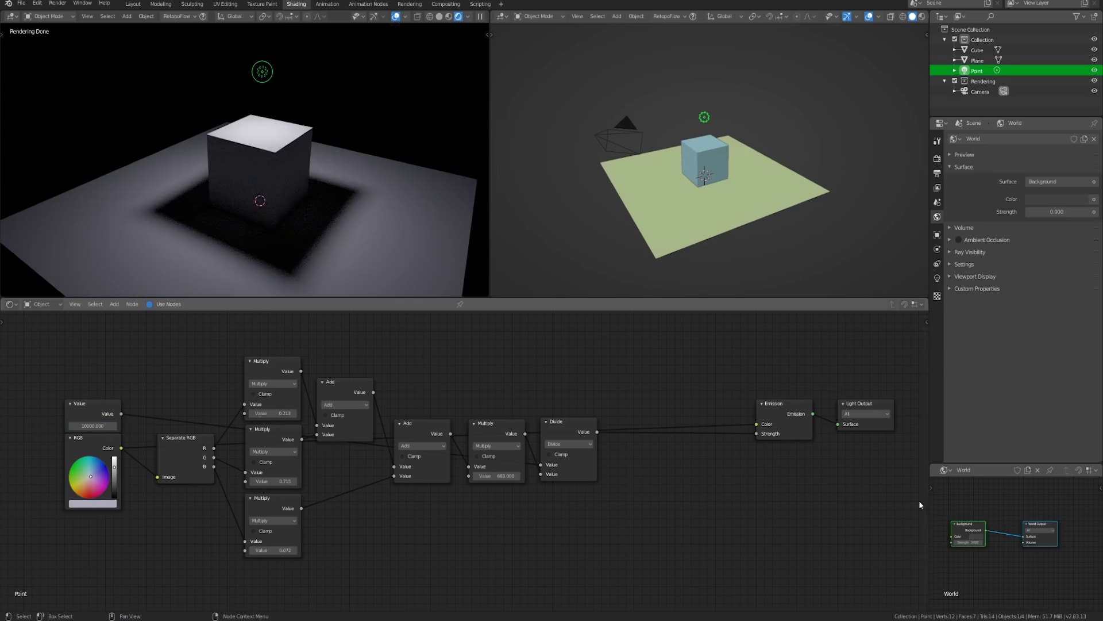
drag(541, 474, 549, 476)
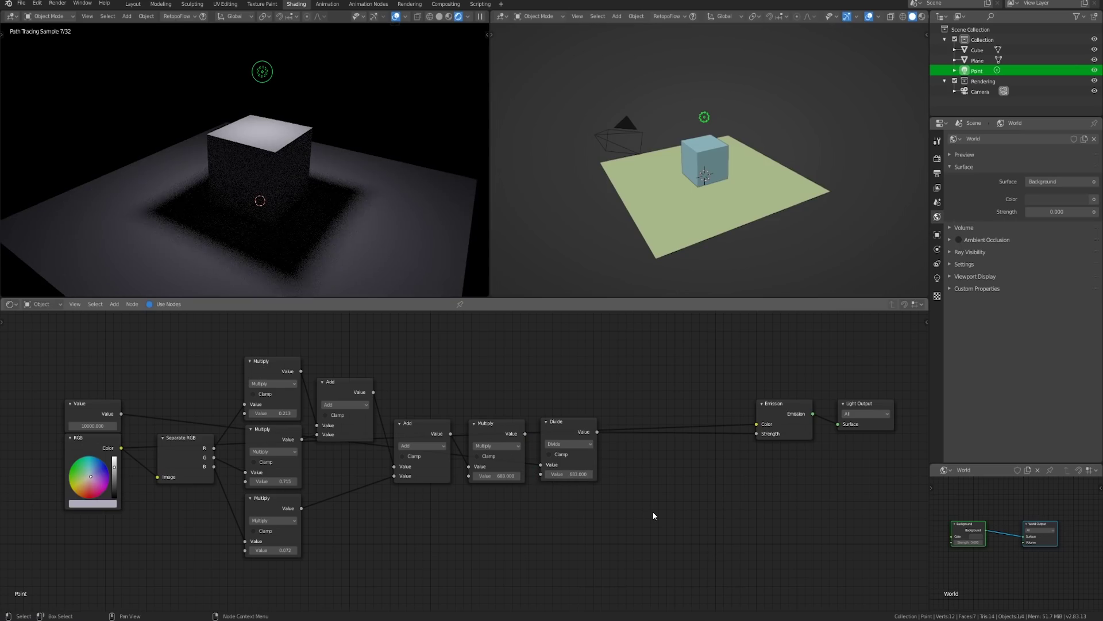
click(104, 466)
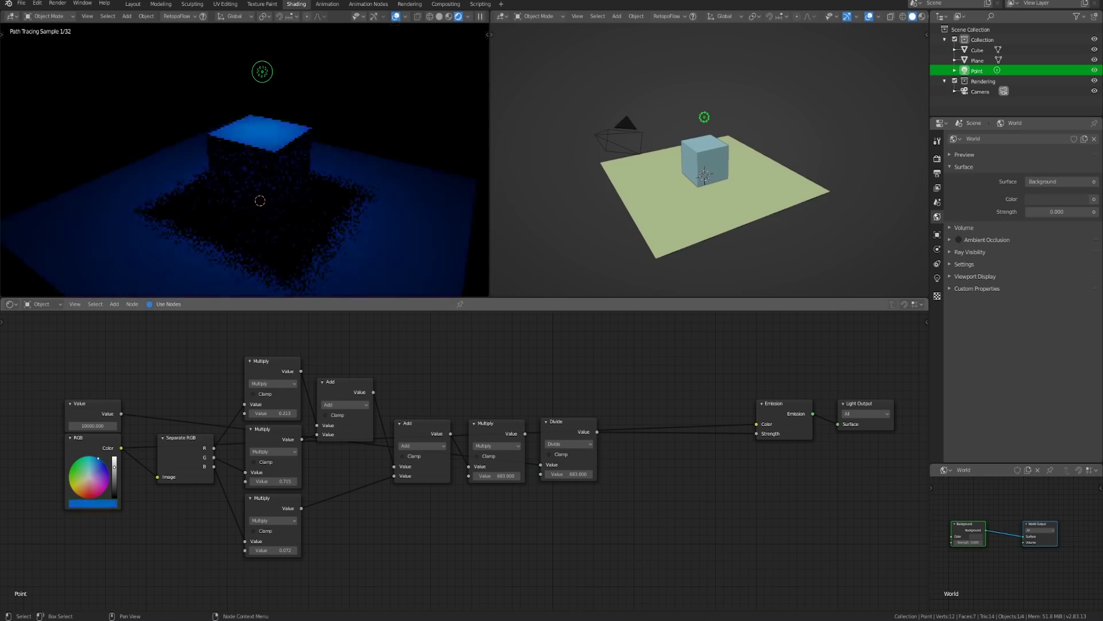
mouse_move(104, 466)
mouse_down()
mouse_move(87, 460)
mouse_move(69, 477)
mouse_move(88, 498)
mouse_up()
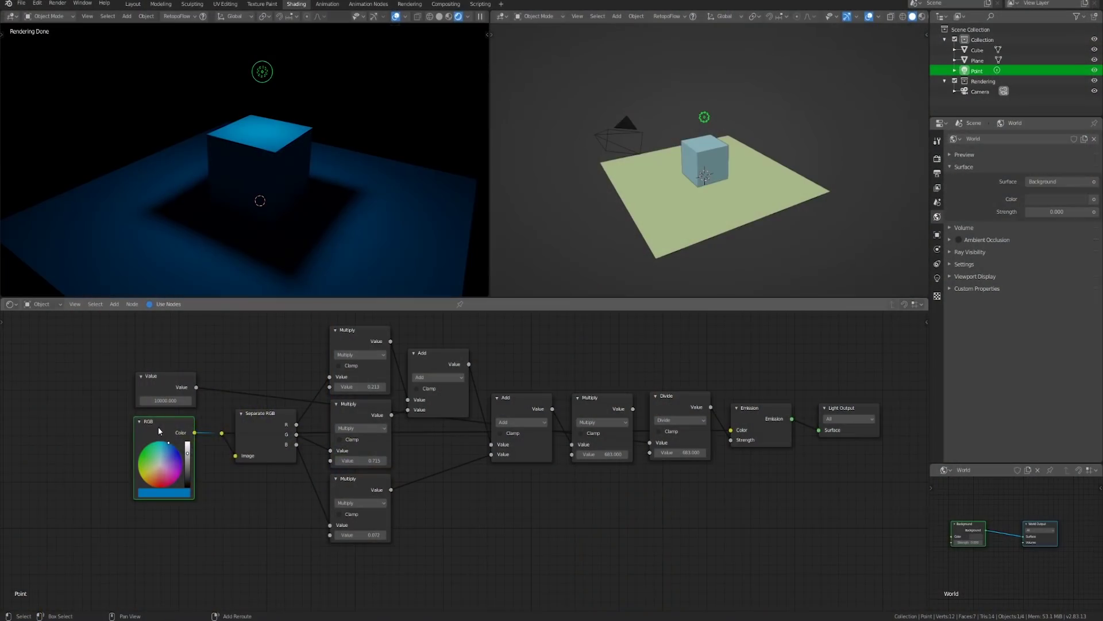
- Replace the RGB node with a Blackbody node, set its temperature to 2700 and try other temperatures
key(shift+s)
click(186, 430)
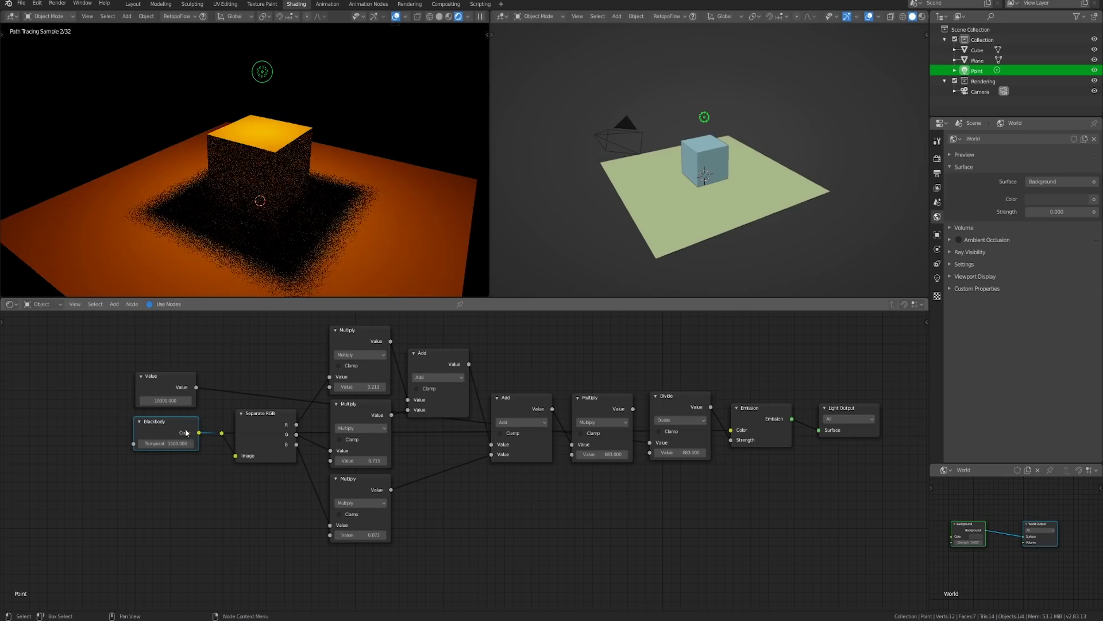
click(170, 444)
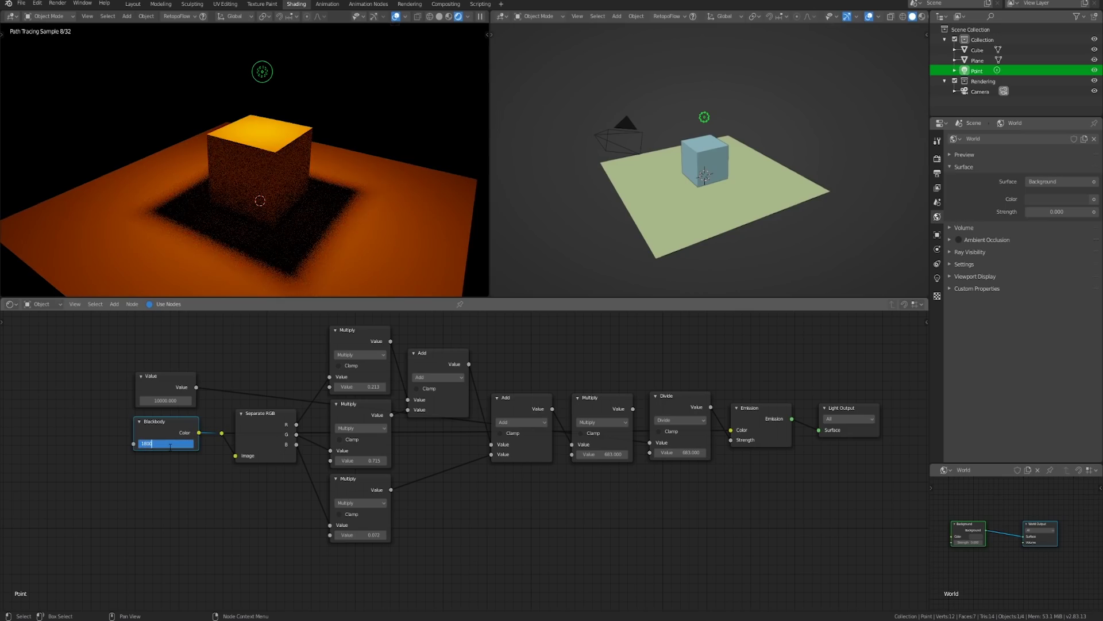
key(Return)
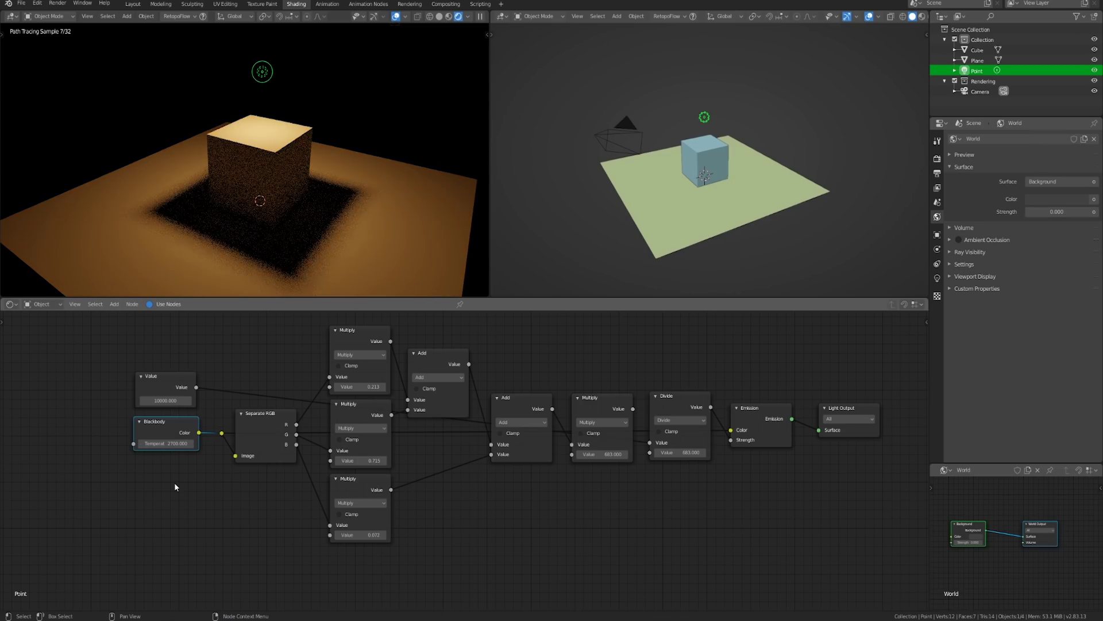
drag(165, 443, 190, 443)
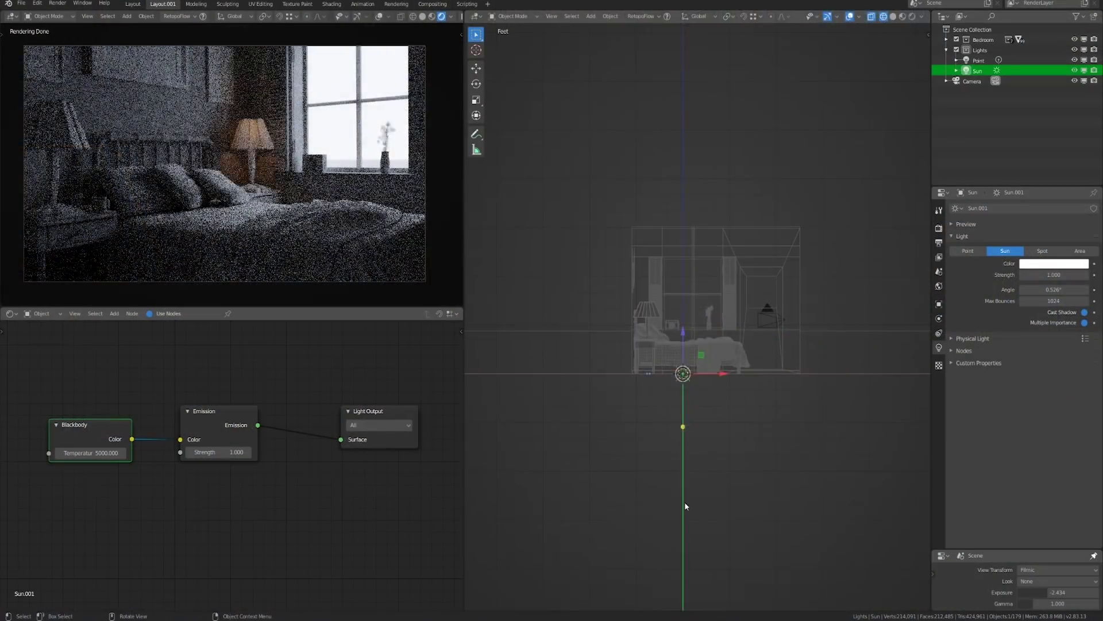
- Move the sun lamp outside and above the bedroom, and rotate it to shine in through the window
key(g)
key(x)
click(781, 335)
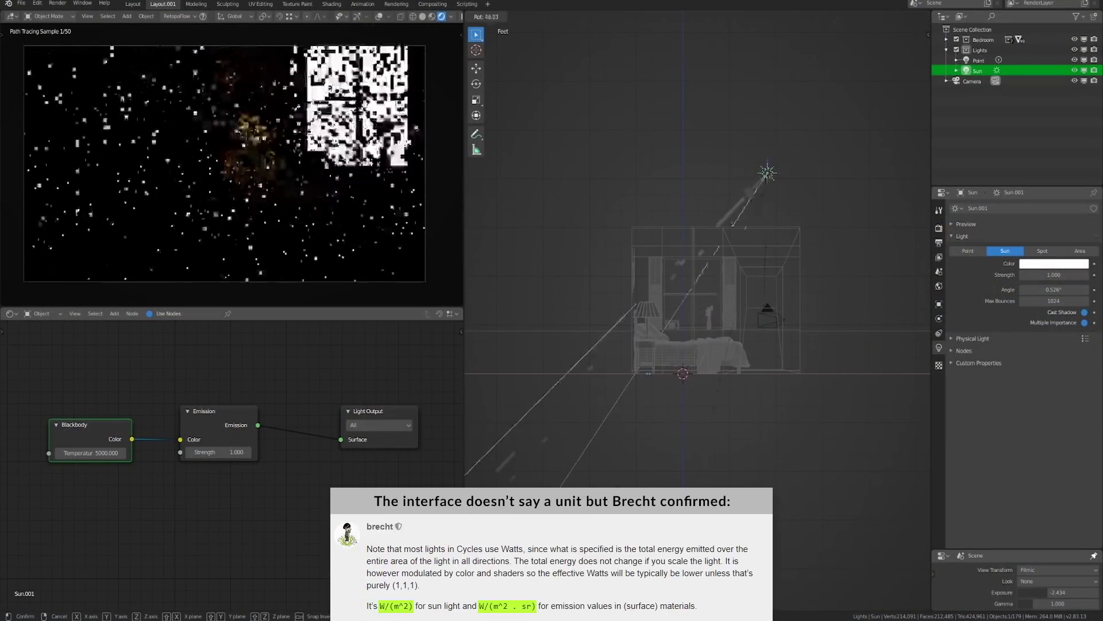
key(KP_7)
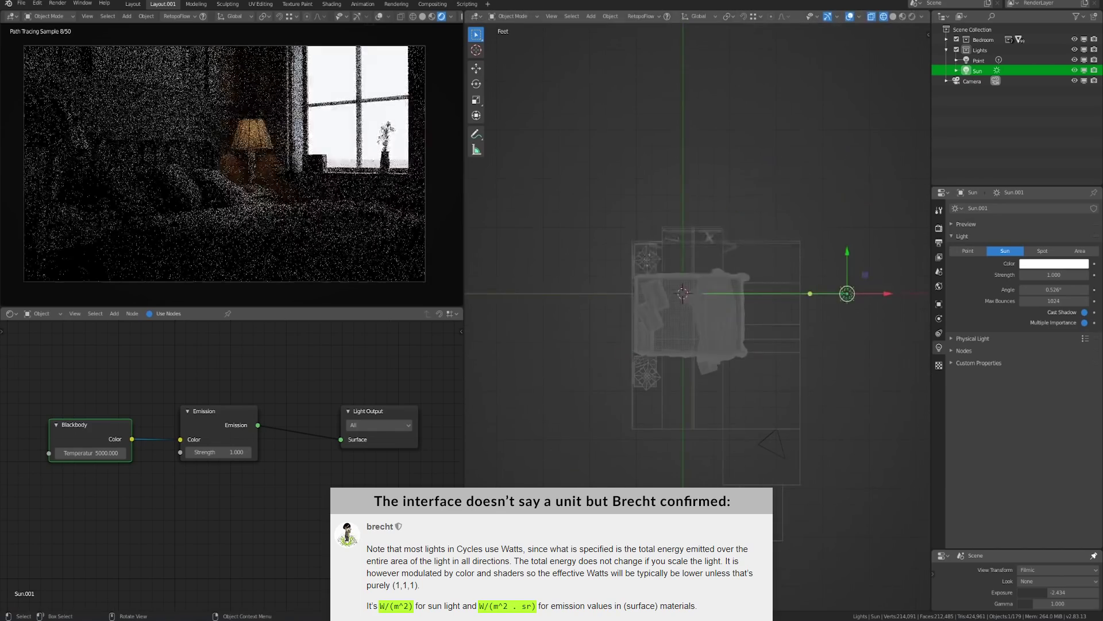
key(r)
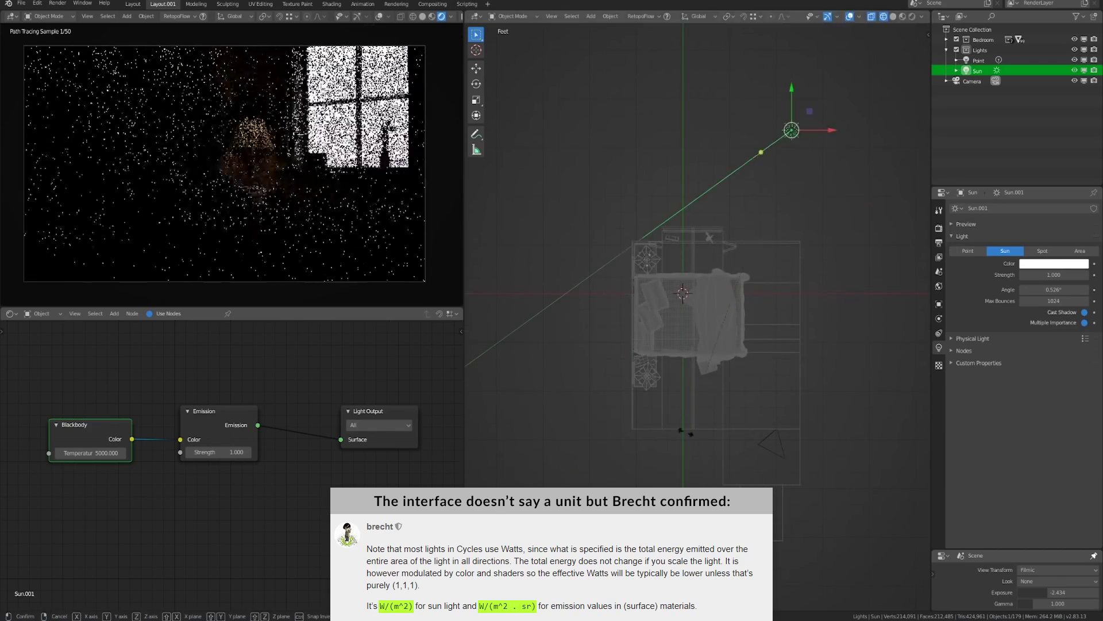
click(764, 472)
- Set the sun's strength to 1000 with its default angle, and adjust the scene's exposure
click(1057, 275)
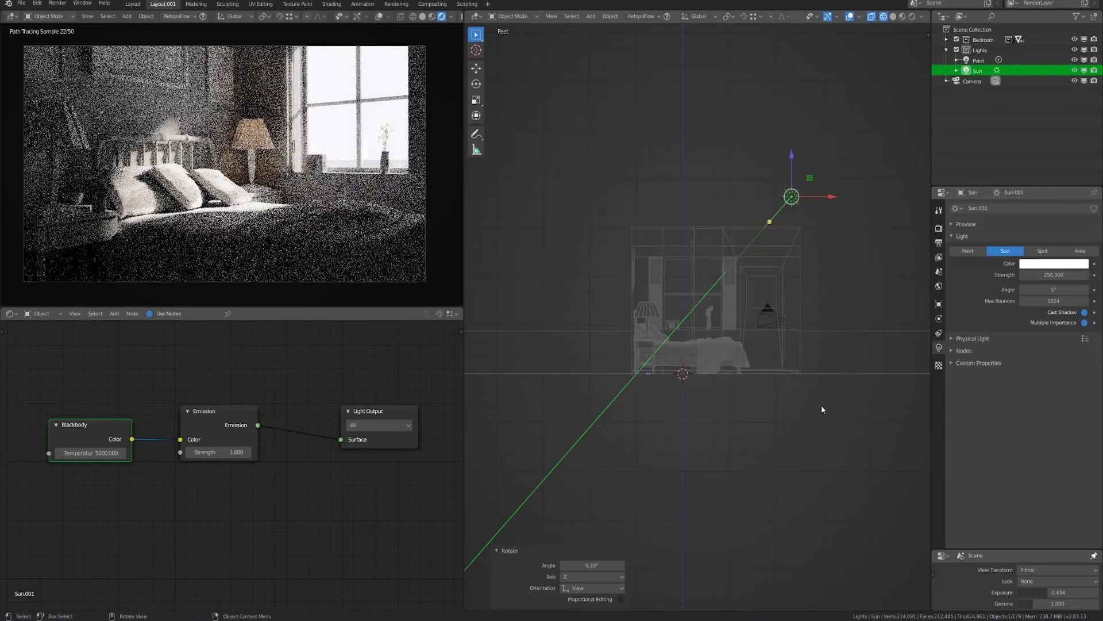
click(1058, 273)
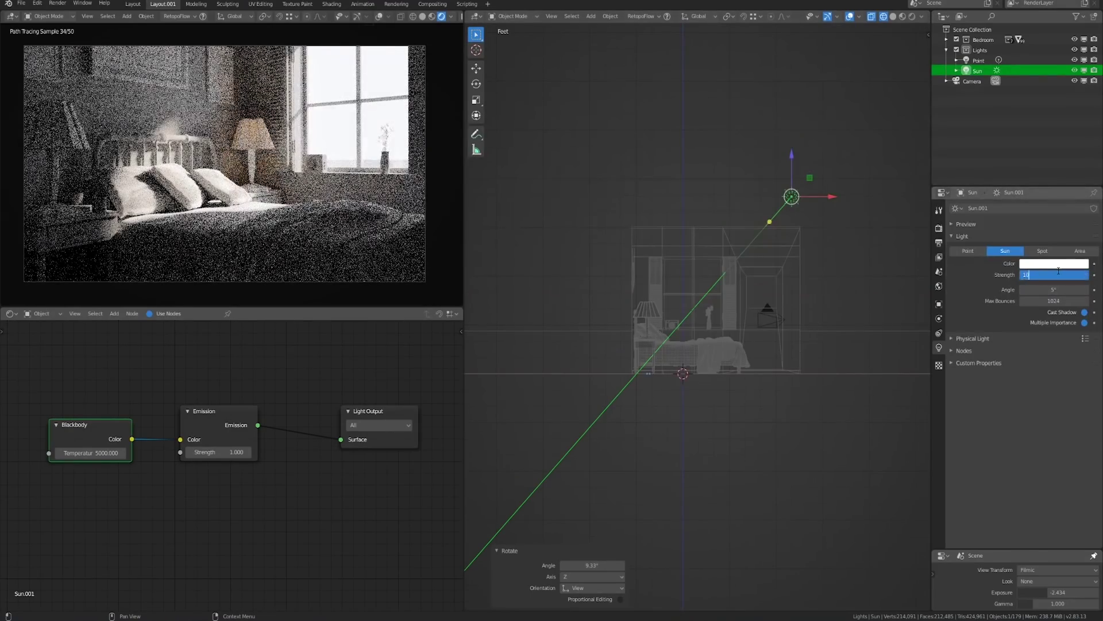
key(Return)
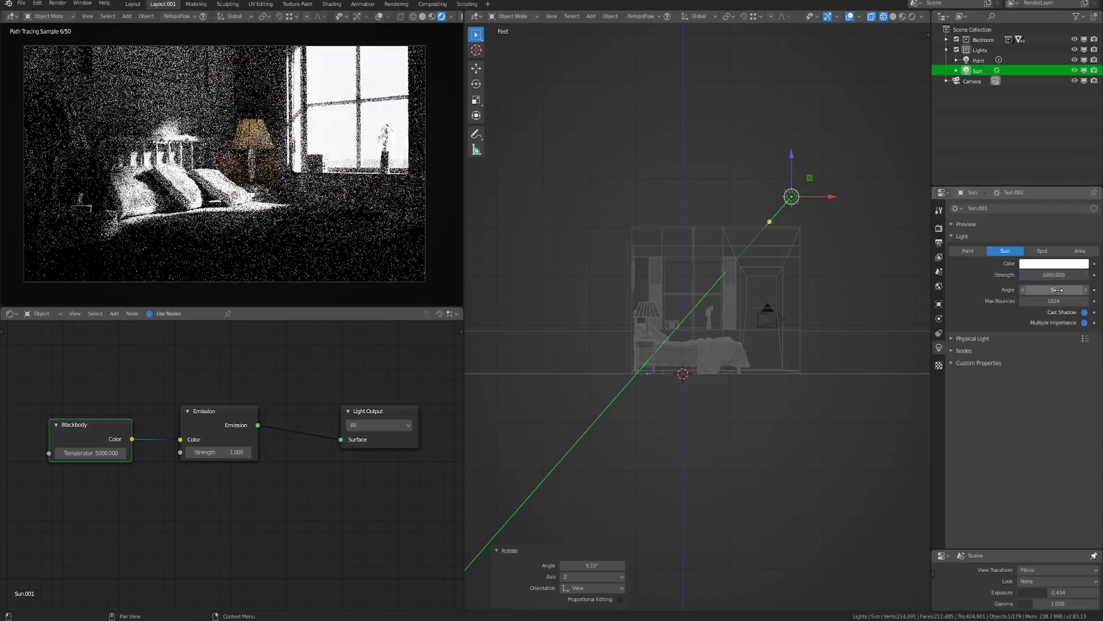
key(BackSpace)
mouse_move(1059, 592)
mouse_down()
mouse_move(1043, 592)
mouse_move(1059, 592)
mouse_up()
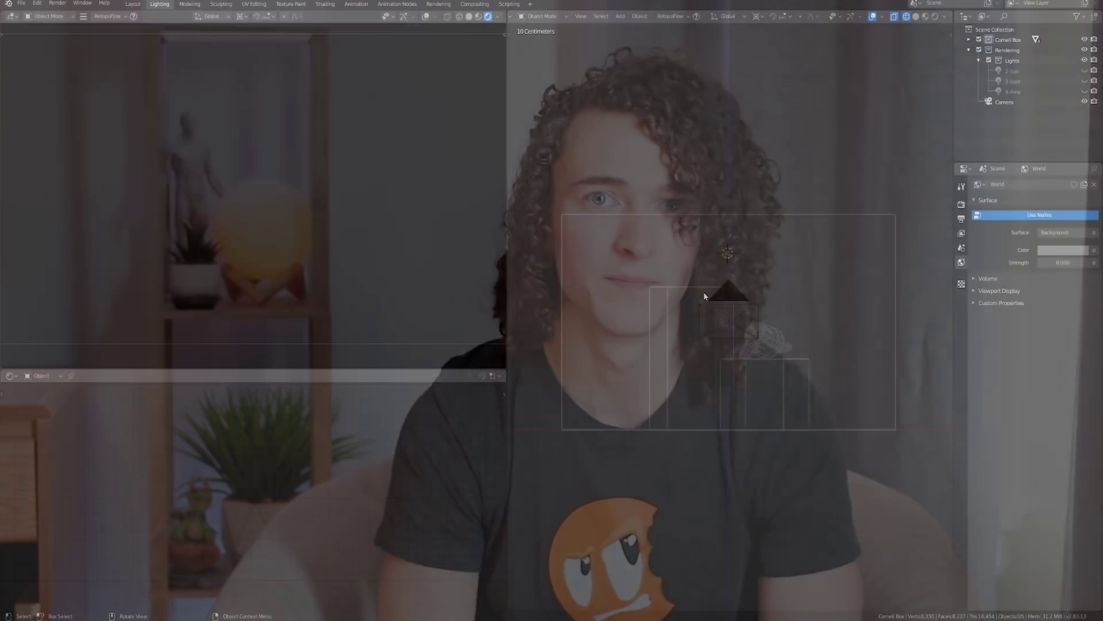
- Add a 4,500 lm Daylight CFL from the fluorescent light presets to the Cornell box
mouse_move(705, 295)
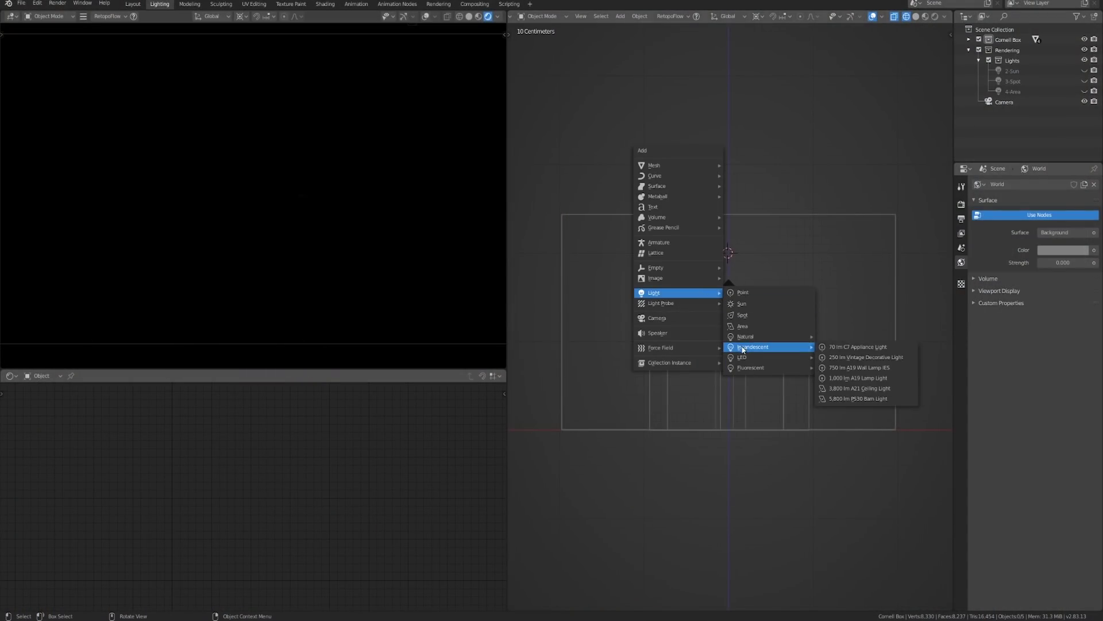
mouse_move(743, 357)
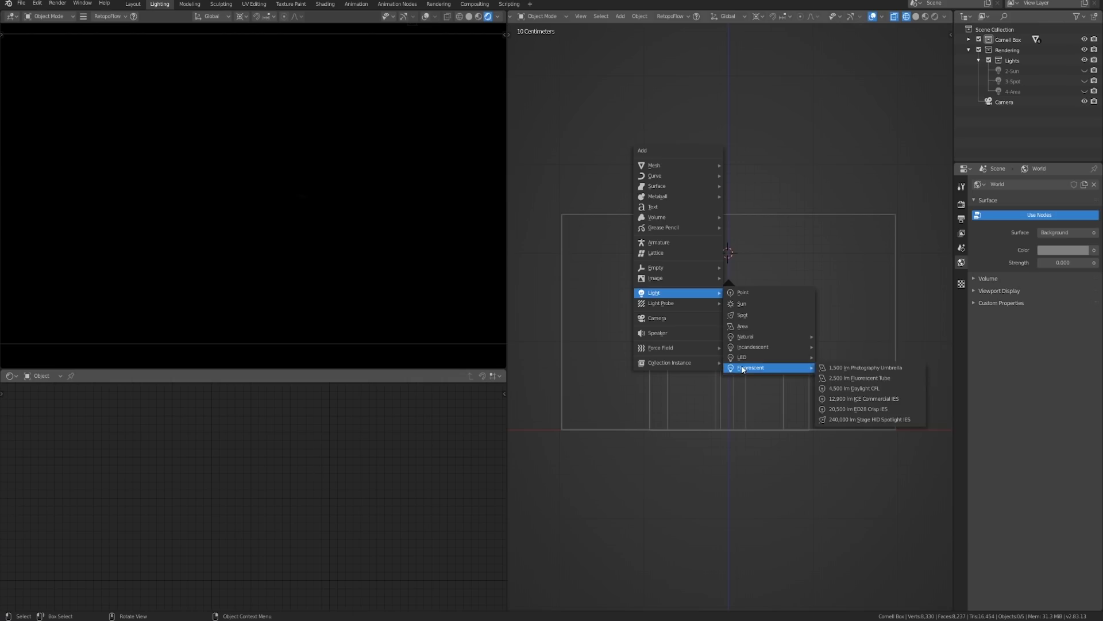
click(876, 389)
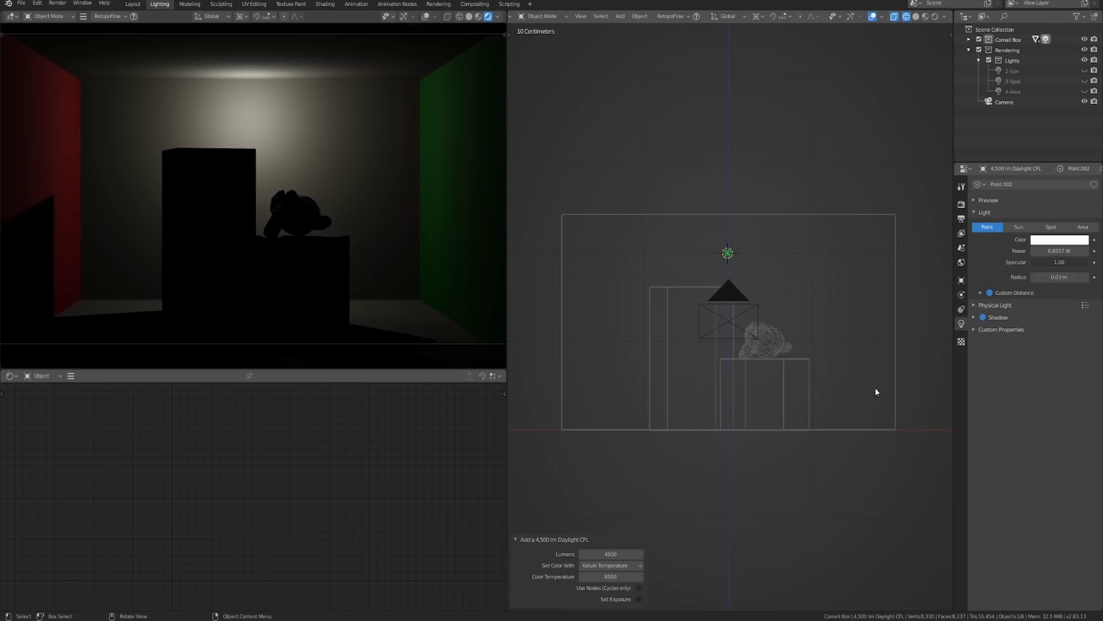
click(618, 552)
text(2000)
key(Escape)
- Try a color temperature of 4000 on the new CFL light and settle on 2700
click(617, 576)
text(4000)
key(Return)
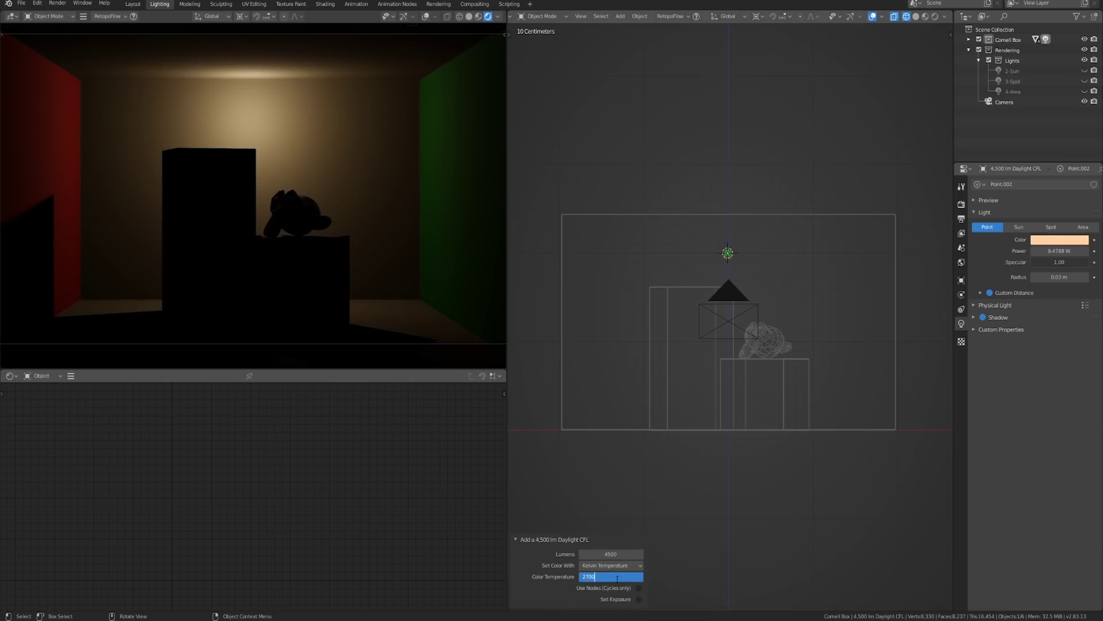
click(617, 579)
text(2700)
key(Return)
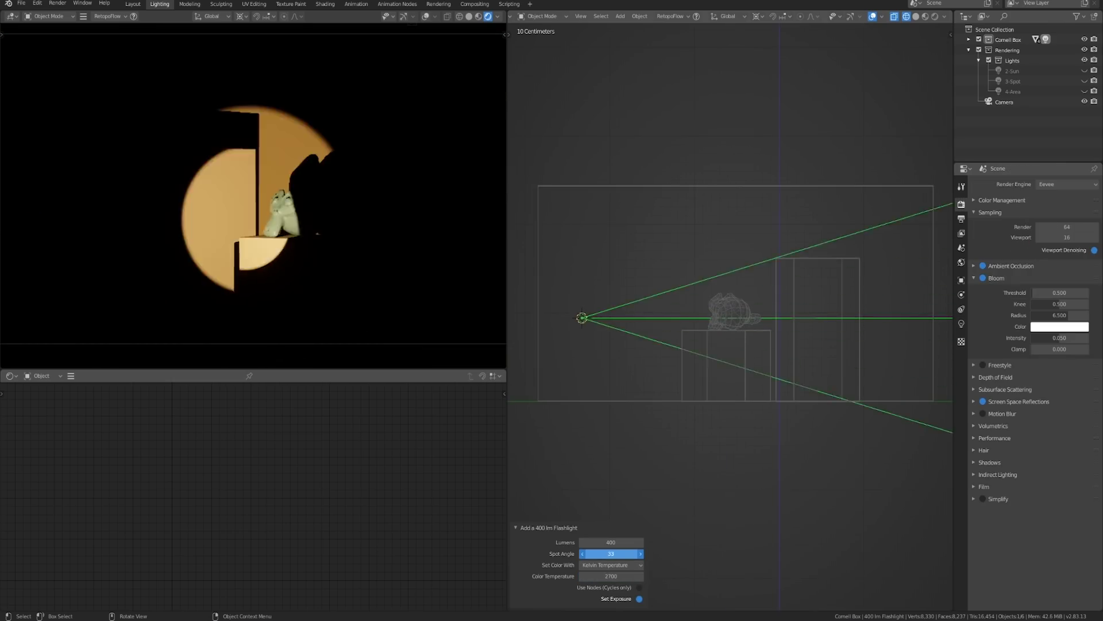
- Adjust the spot angle of the 400 lm flashlight
drag(611, 554, 580, 553)
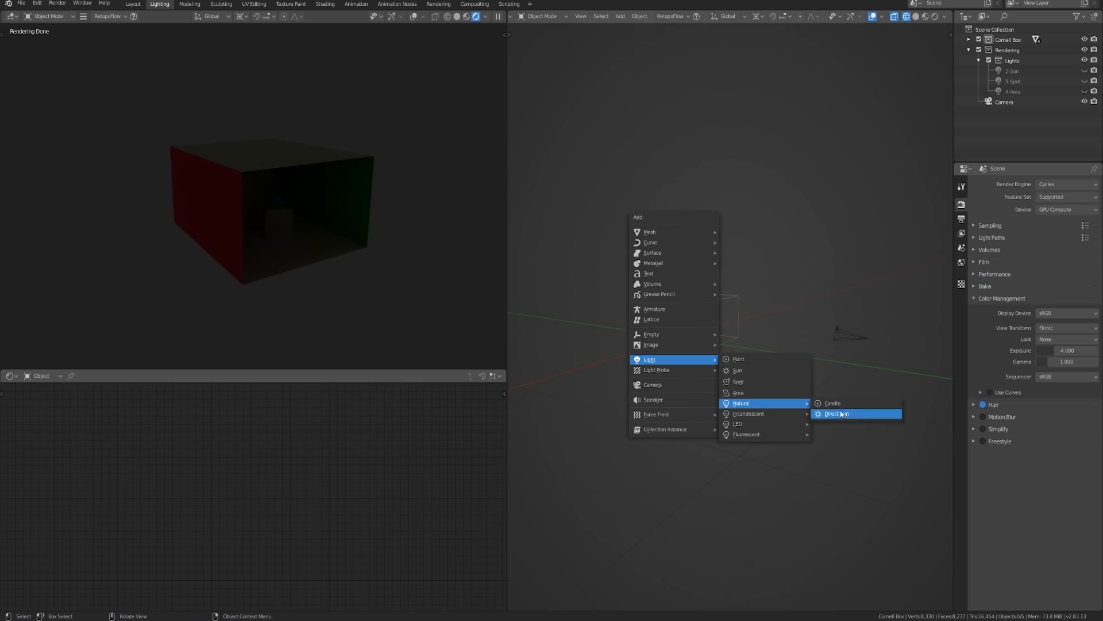
- Add a Direct Sun light with a linked sky and matching exposure, and rotate it to change the sun's direction
click(840, 414)
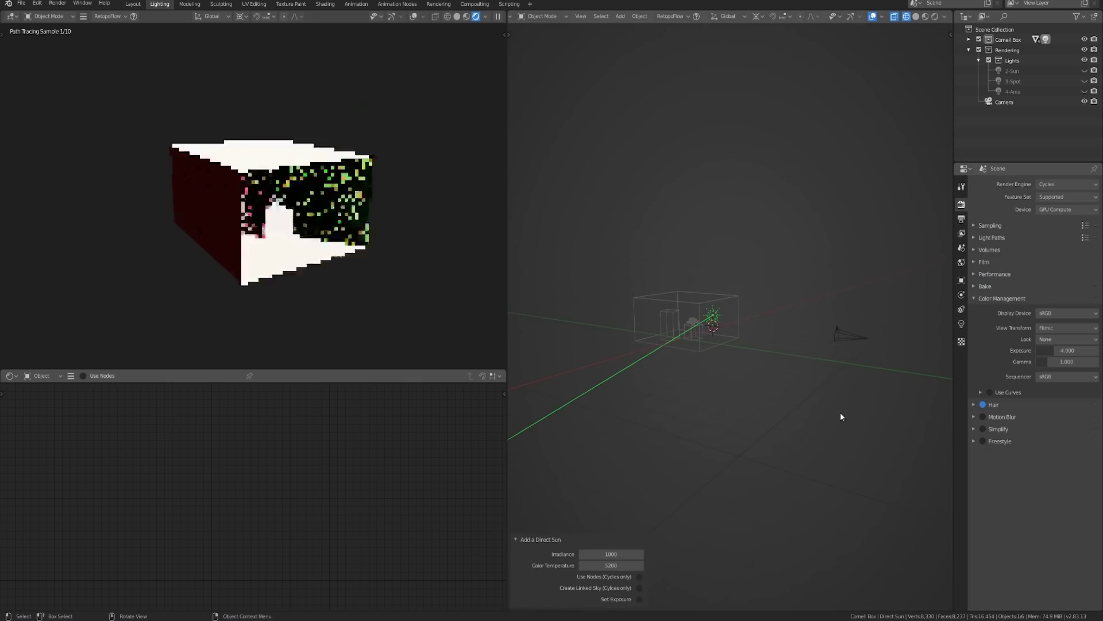
click(639, 587)
key(r)
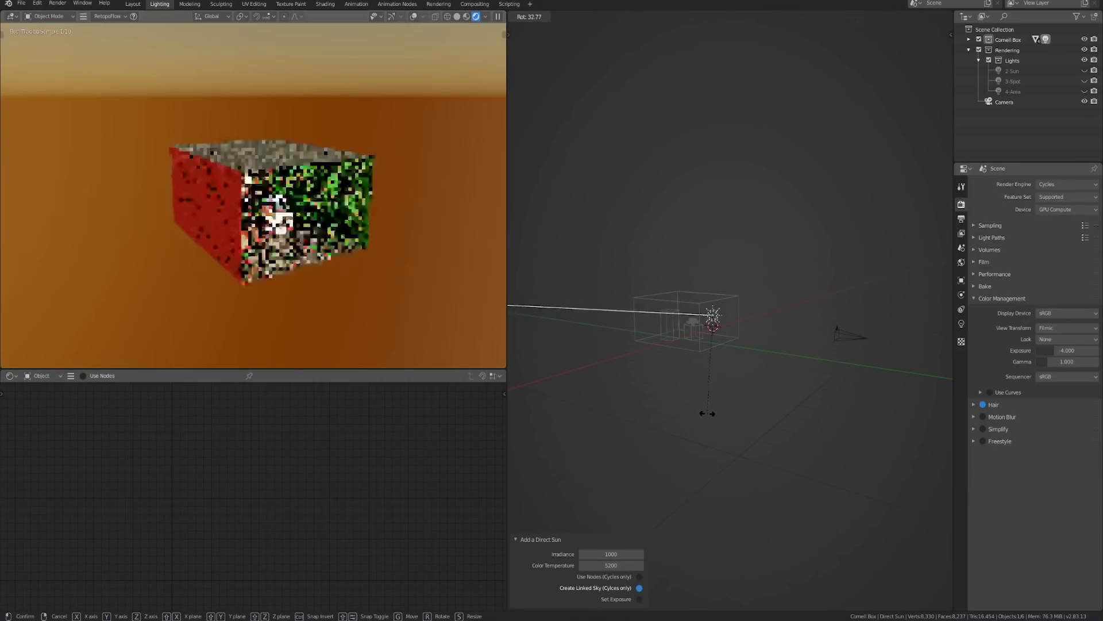
click(639, 599)
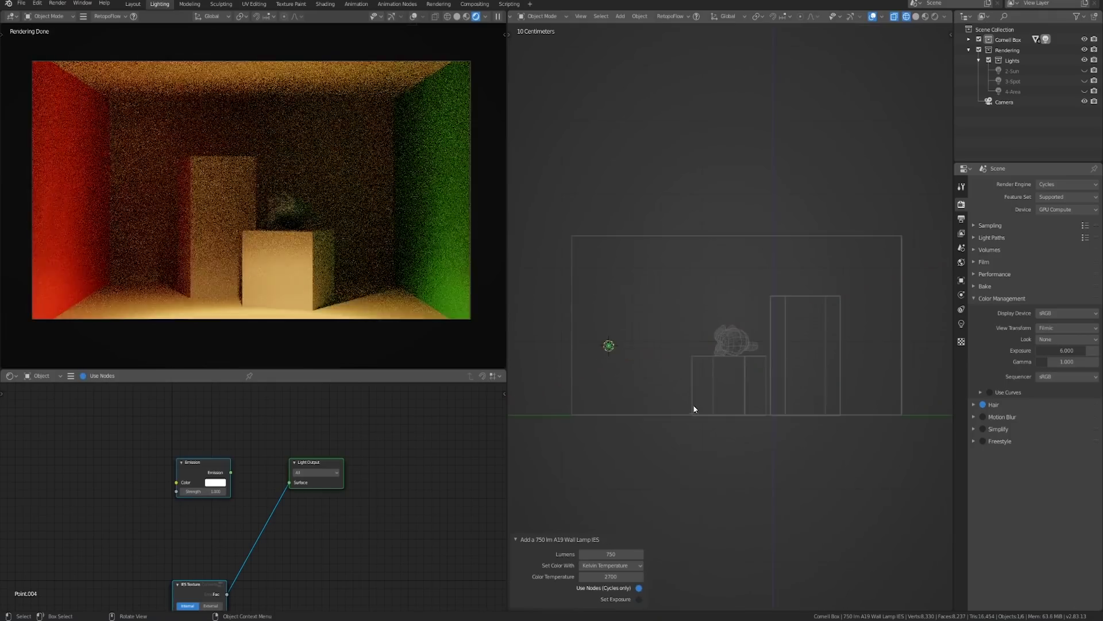
- Move the 750 lm A19 wall lamp about 3.98 m in Y and 1.28 m in Z, near the box's upper back wall
key(g)
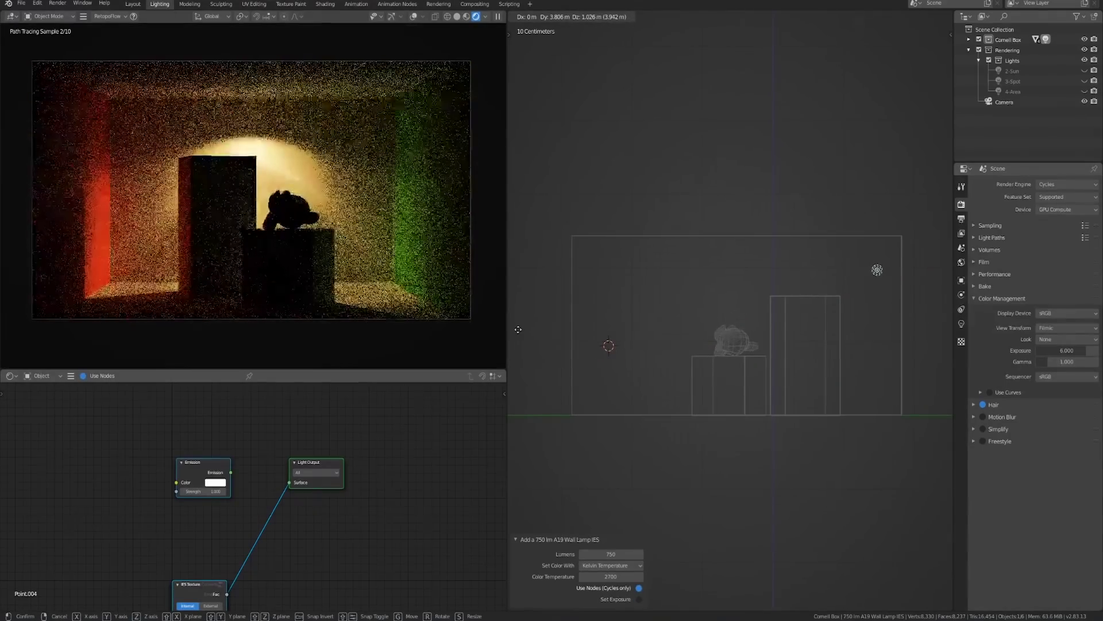
click(531, 314)
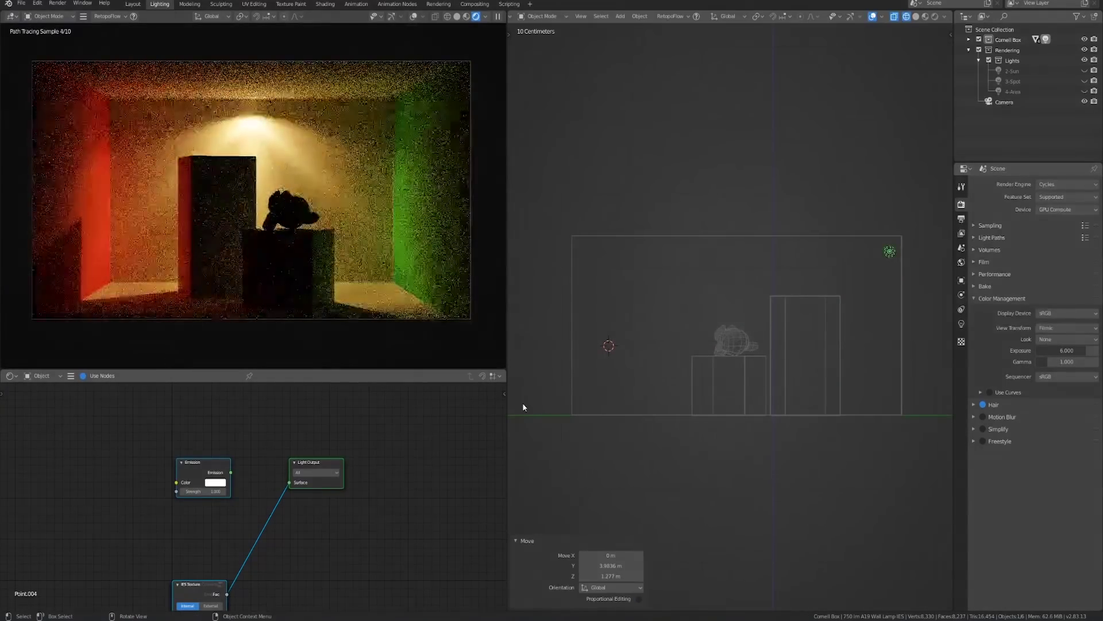
- Move the 750 lm A19 wall lamp toward the middle of the box below its ceiling, adjusting its depth, sideways position and height
key(g)
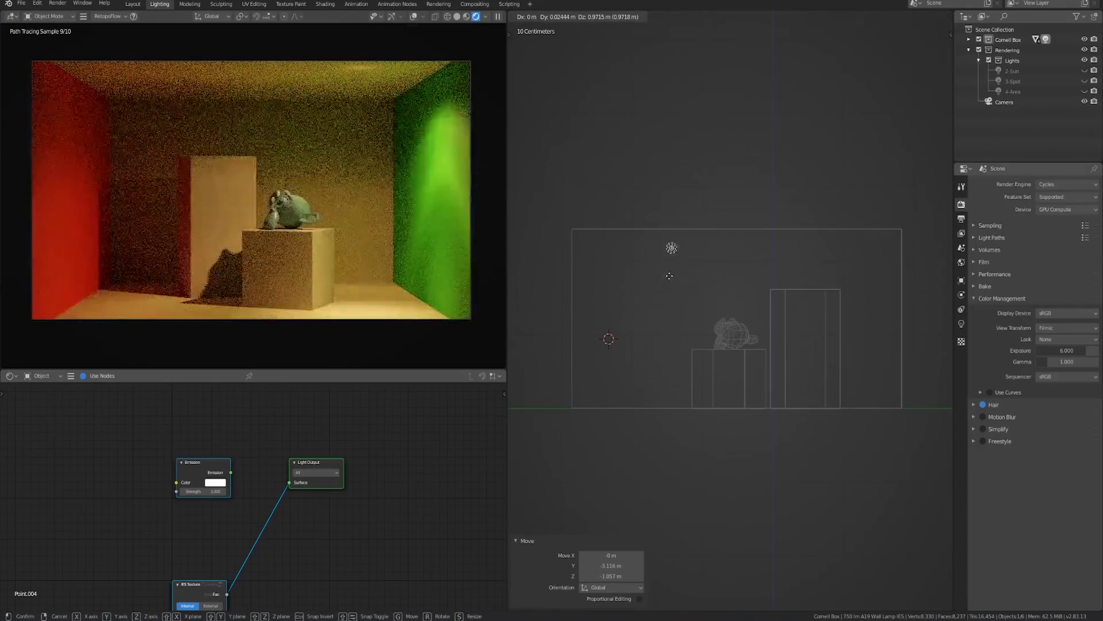
click(748, 272)
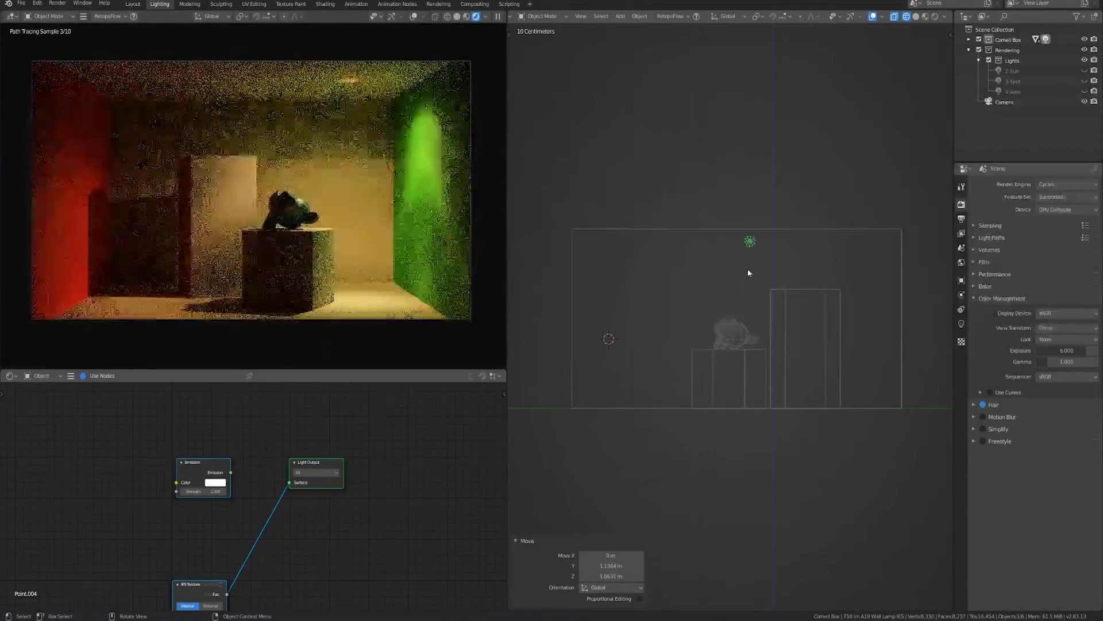
key(KP_1)
key(g)
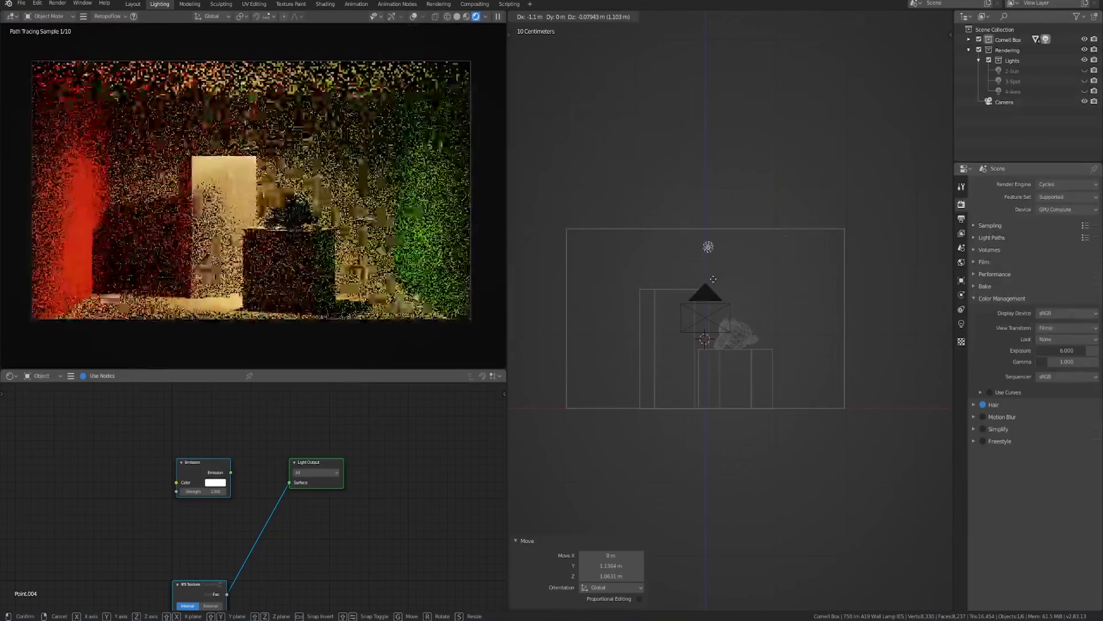
click(732, 291)
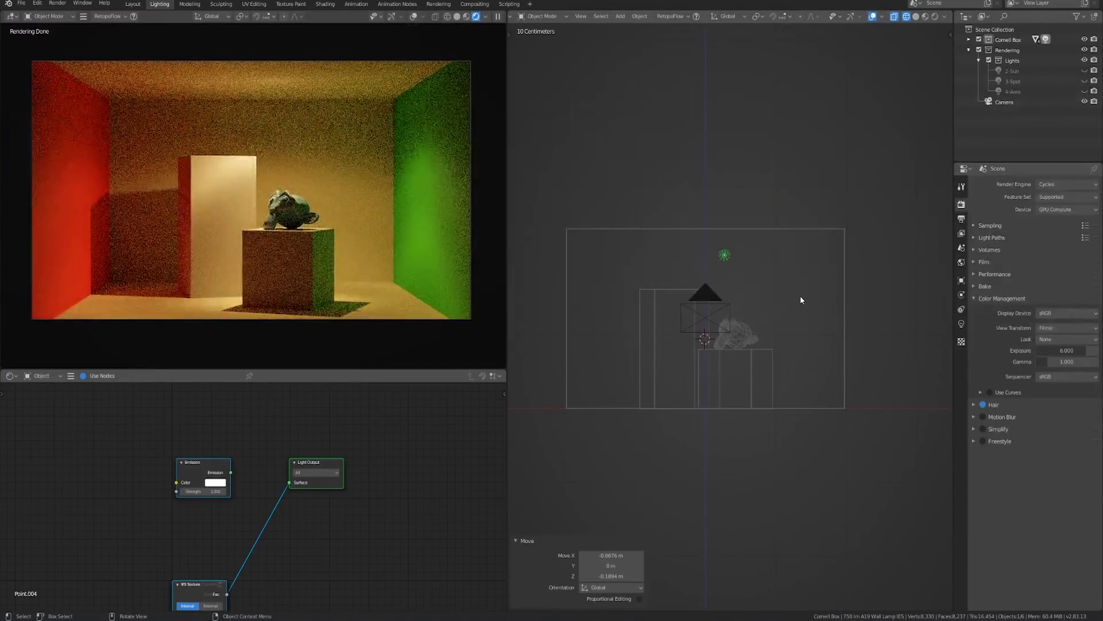
key(g)
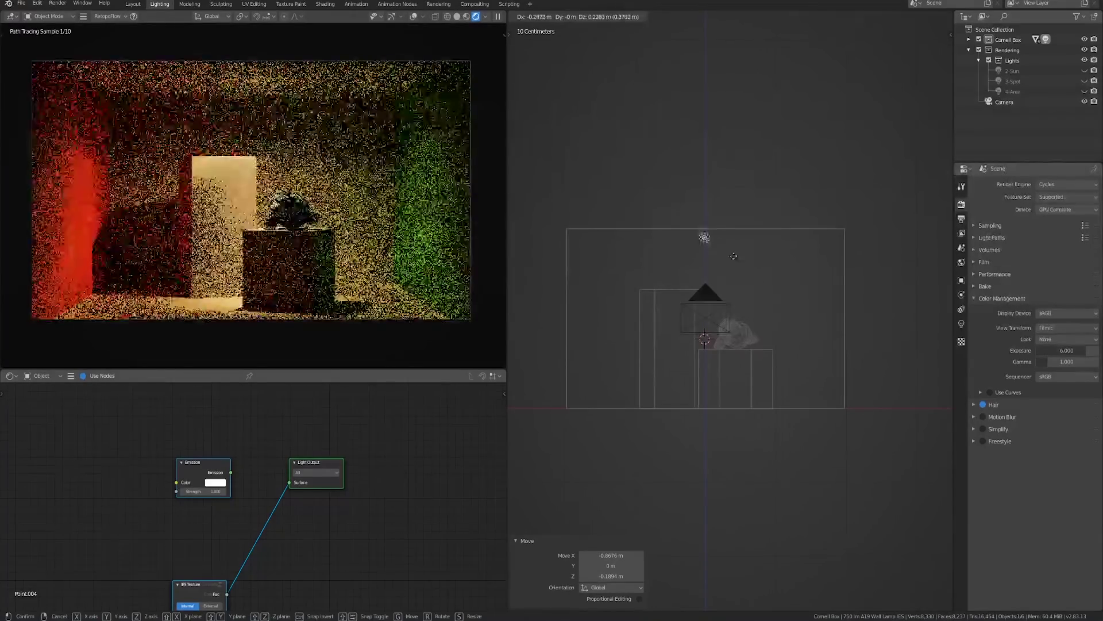
click(773, 282)
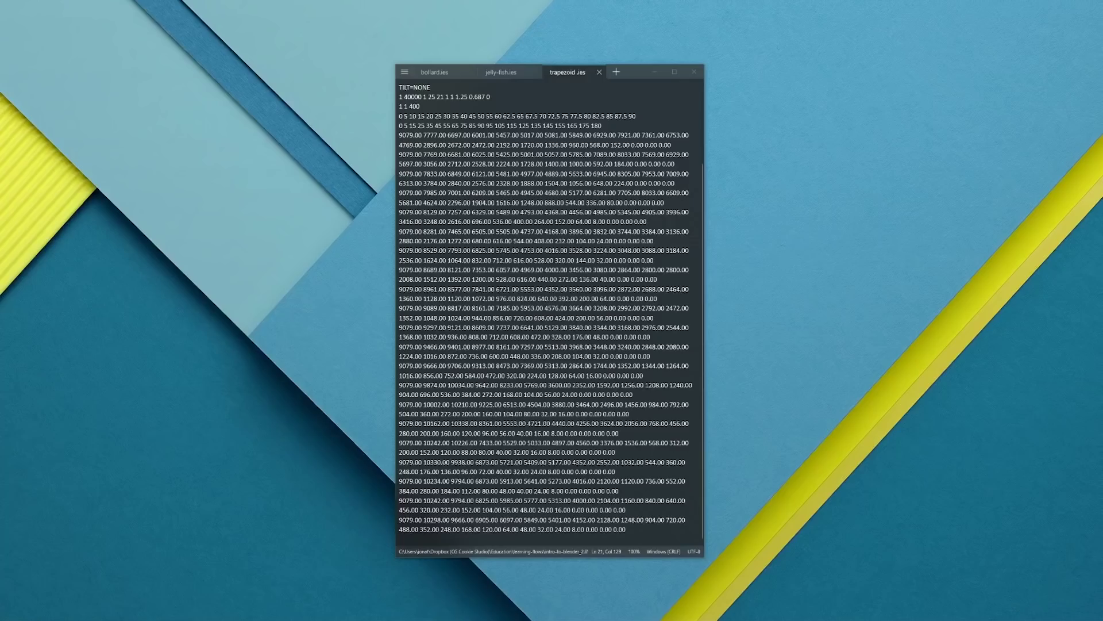
- Examine the lumen value in trapezoid.ies and the specifications on the 400-Watt ED37 HID metal halide bulb's product page
scroll(546, 310, up, 4)
drag(524, 135, 443, 135)
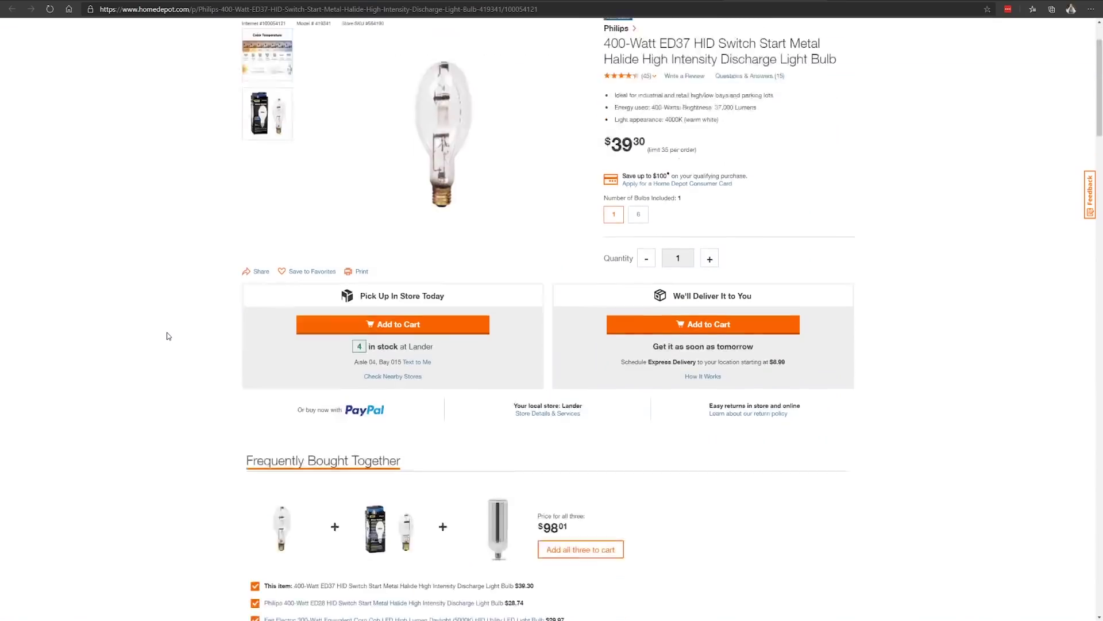
scroll(168, 336, down, 10)
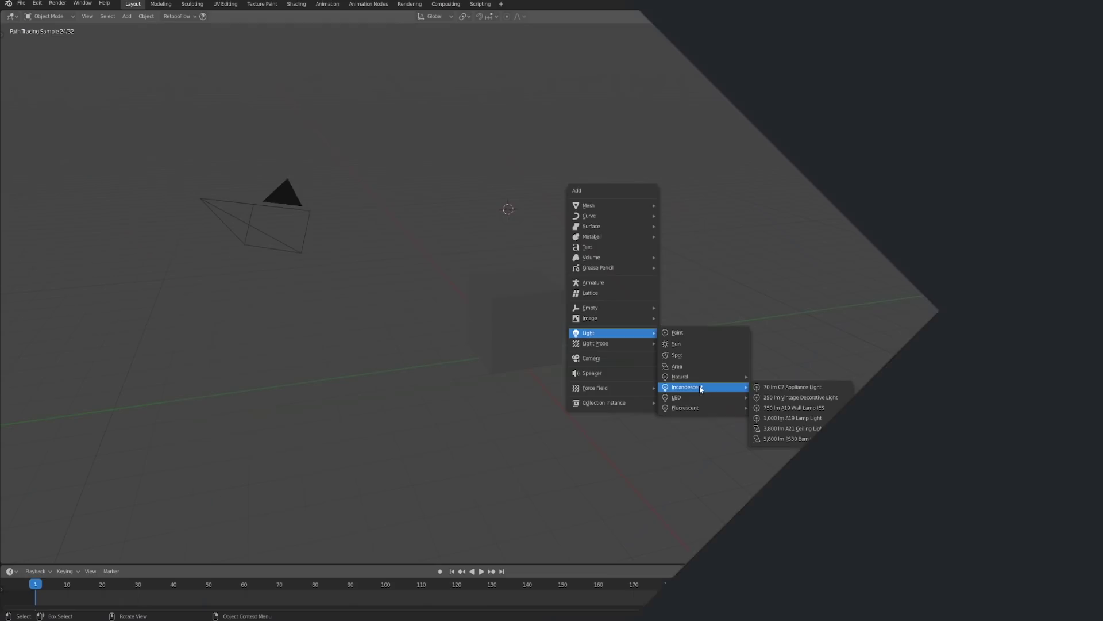
- Add a 250 lm Vintage Decorative Light and move it down beside the cube
click(805, 398)
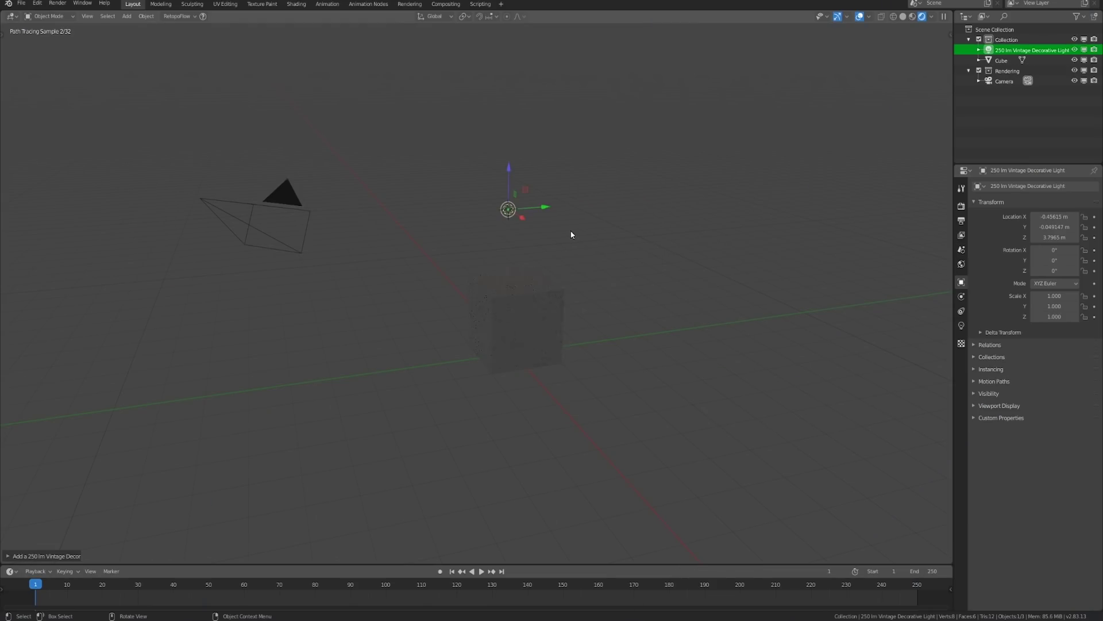
key(g)
click(492, 329)
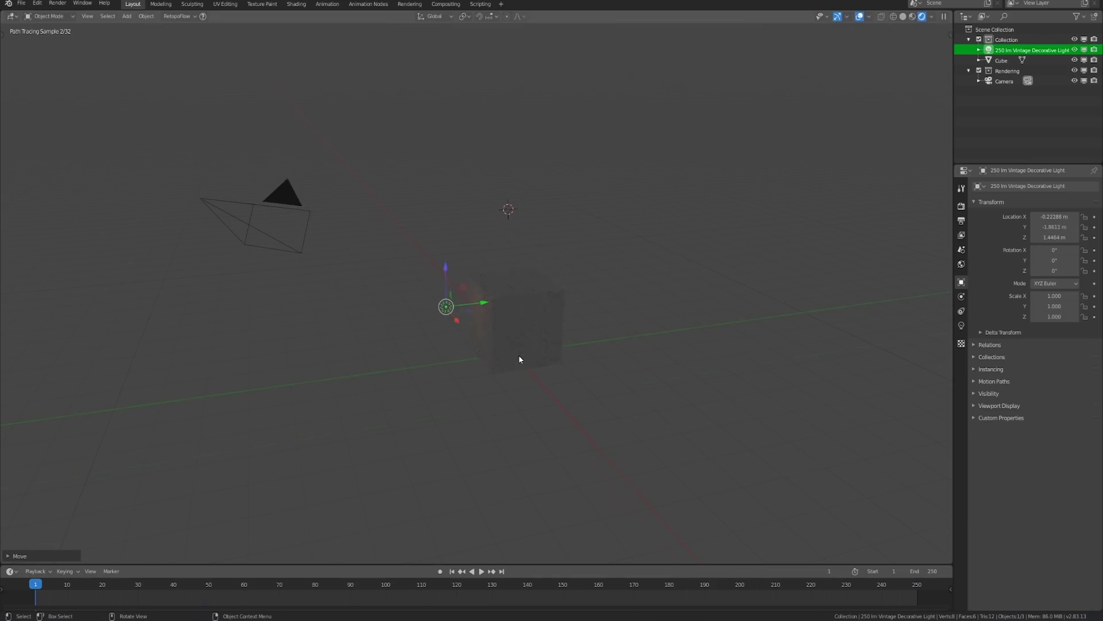
middle_drag(519, 359, 580, 379)
key(g)
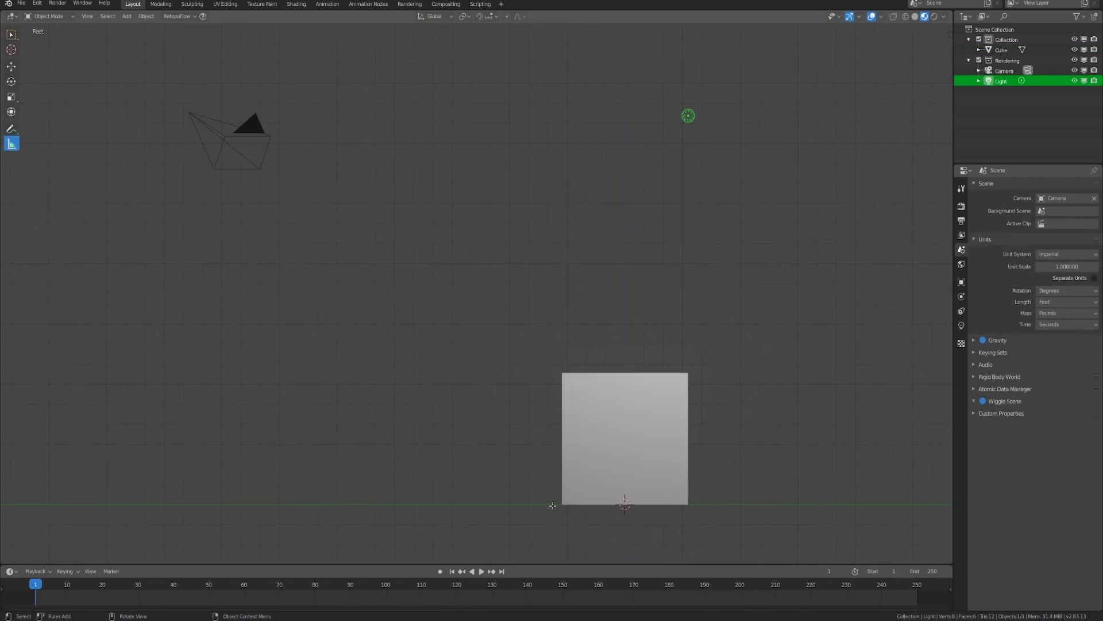
- Measure the cube's height and the camera's height above the ground, and display the point light's settings
drag(553, 505, 548, 434)
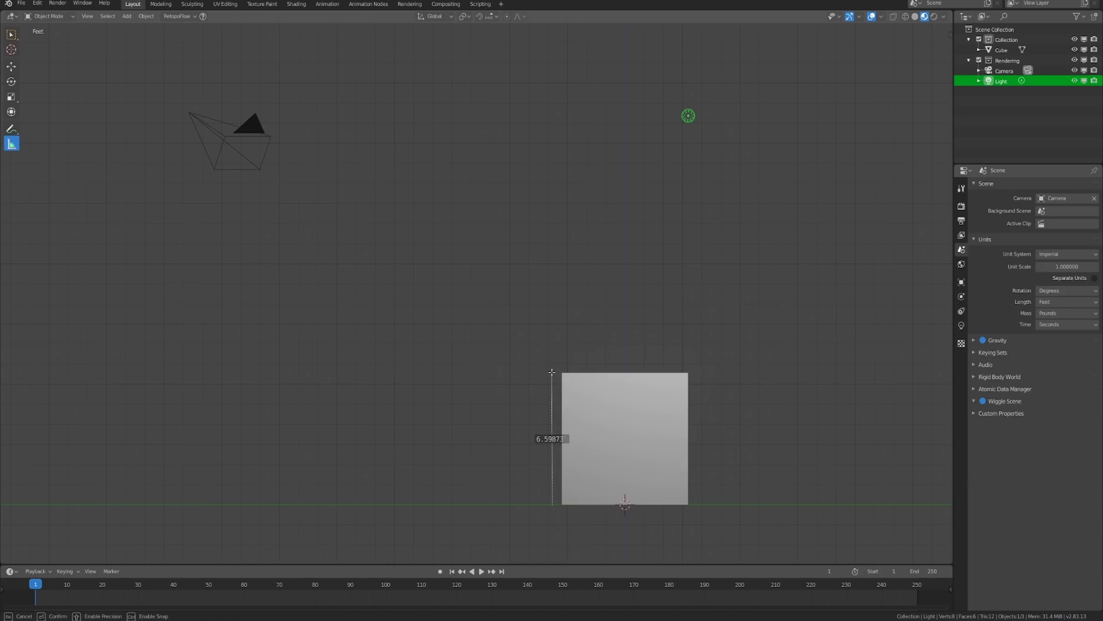
drag(164, 503, 166, 113)
key(w)
click(961, 325)
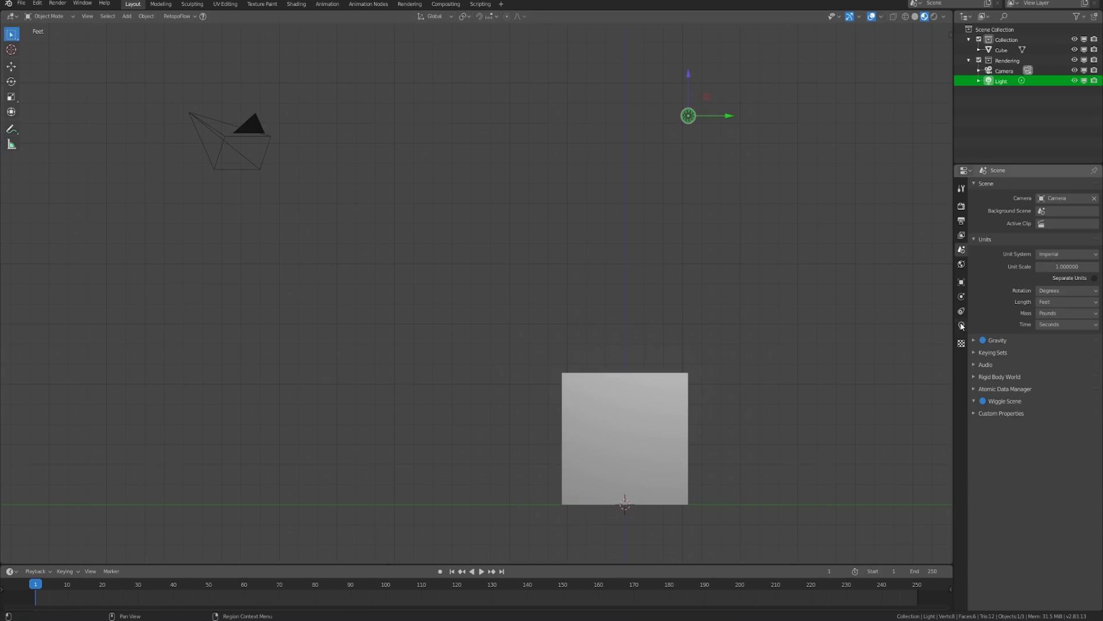
- Switch to the web browser and read through the football field lights page
key(alt+Tab)
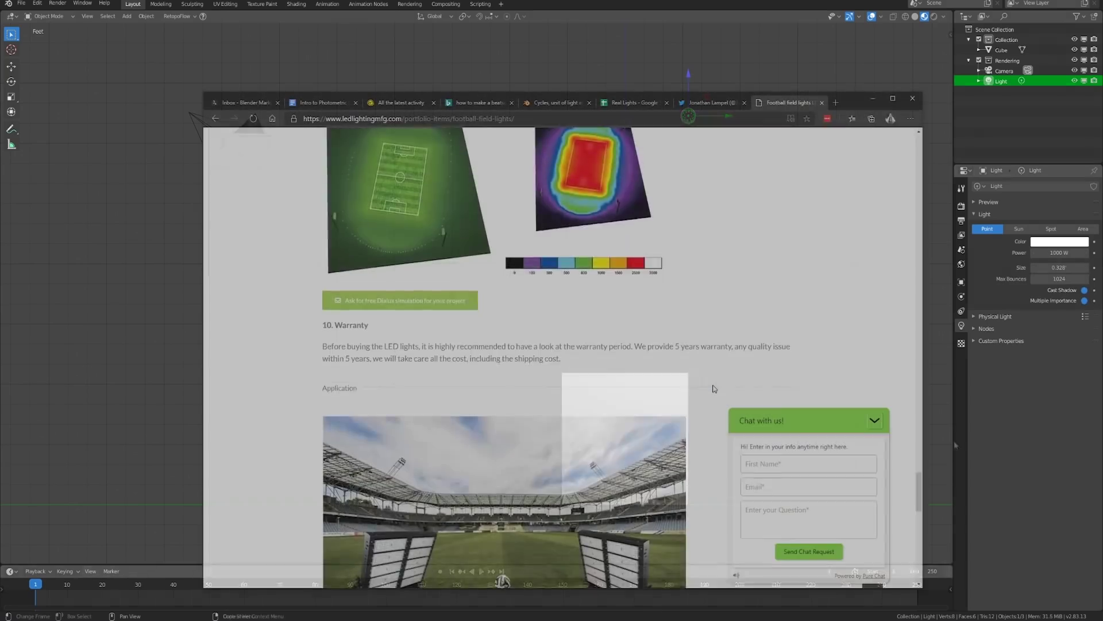
scroll(714, 389, down, 5)
scroll(714, 389, down, 4)
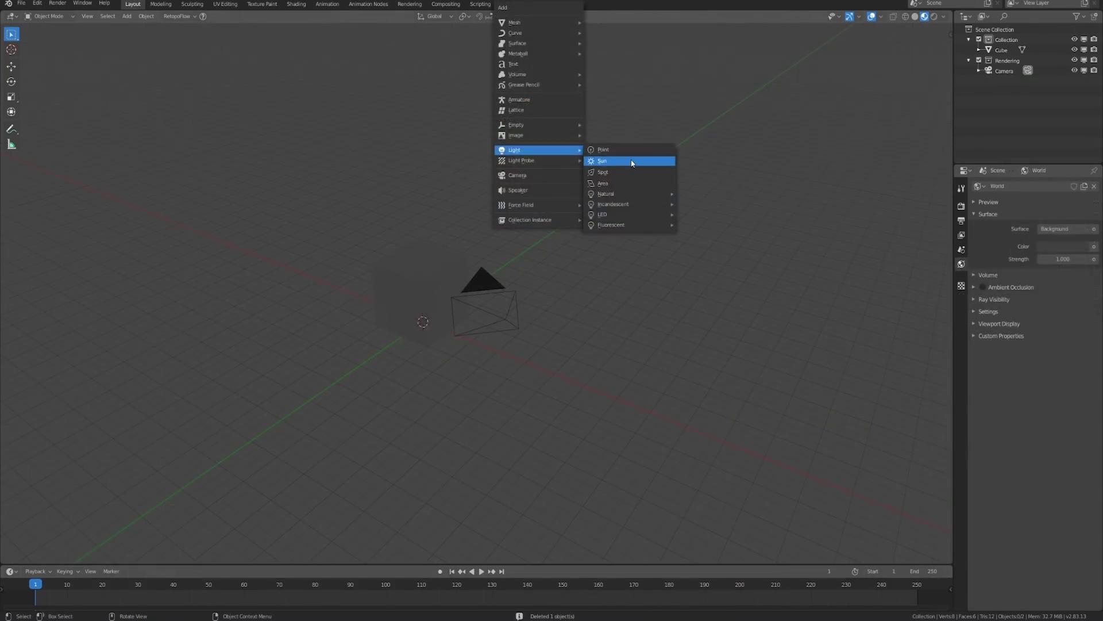
- Add a Sun light and move it up and away from the cube
click(632, 160)
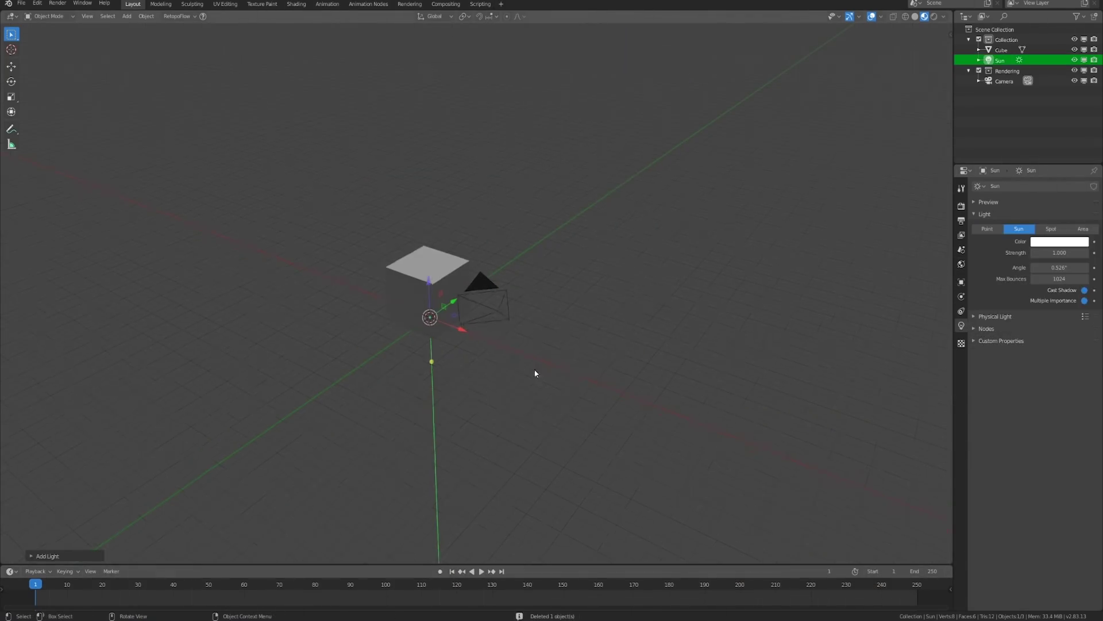
key(g)
click(395, 241)
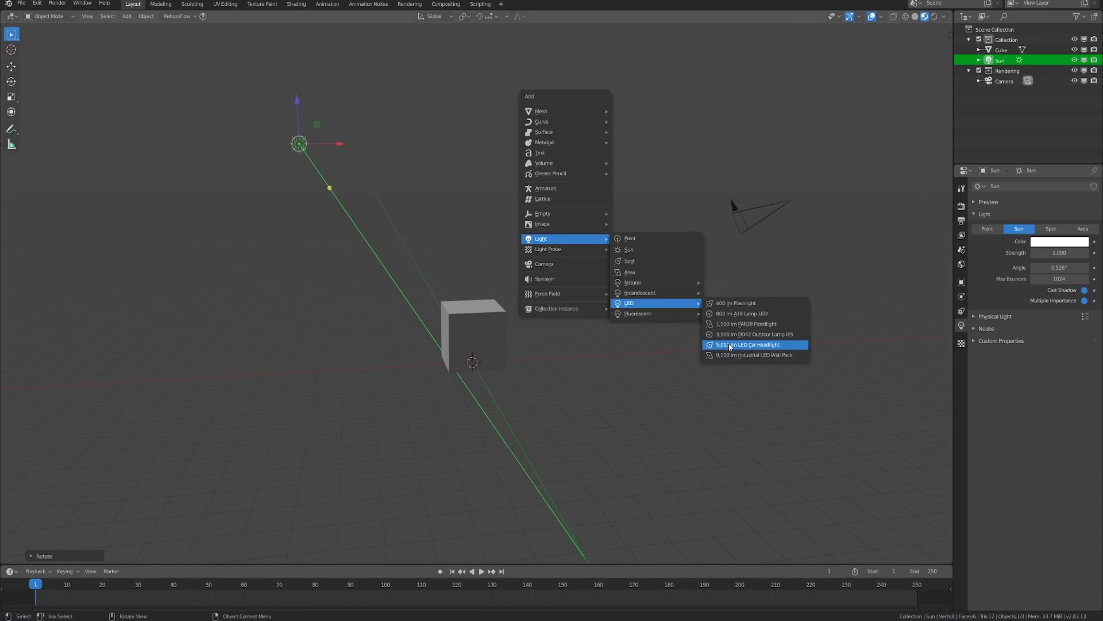
- Add a 5,000 lm LED Car Headlight spot and position it close to the cube along the Y axis
click(728, 342)
mouse_move(466, 381)
middle_down()
mouse_move(561, 391)
mouse_move(508, 374)
mouse_move(424, 380)
mouse_move(469, 391)
middle_up()
key(g)
click(525, 369)
key(g)
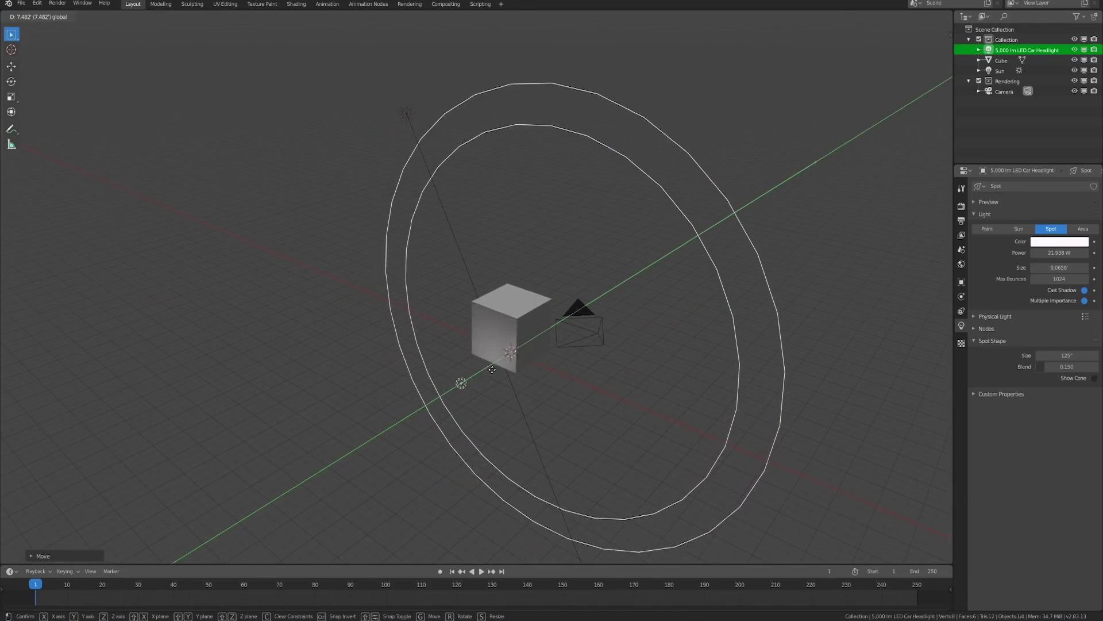
click(460, 384)
middle_drag(460, 384, 633, 399)
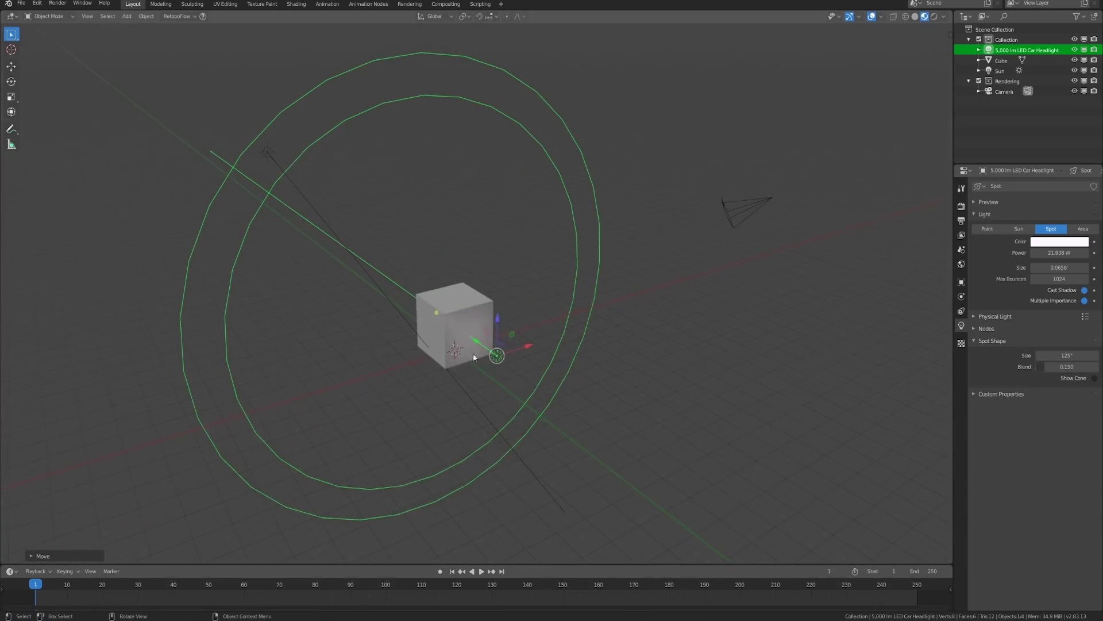
drag(475, 339, 510, 366)
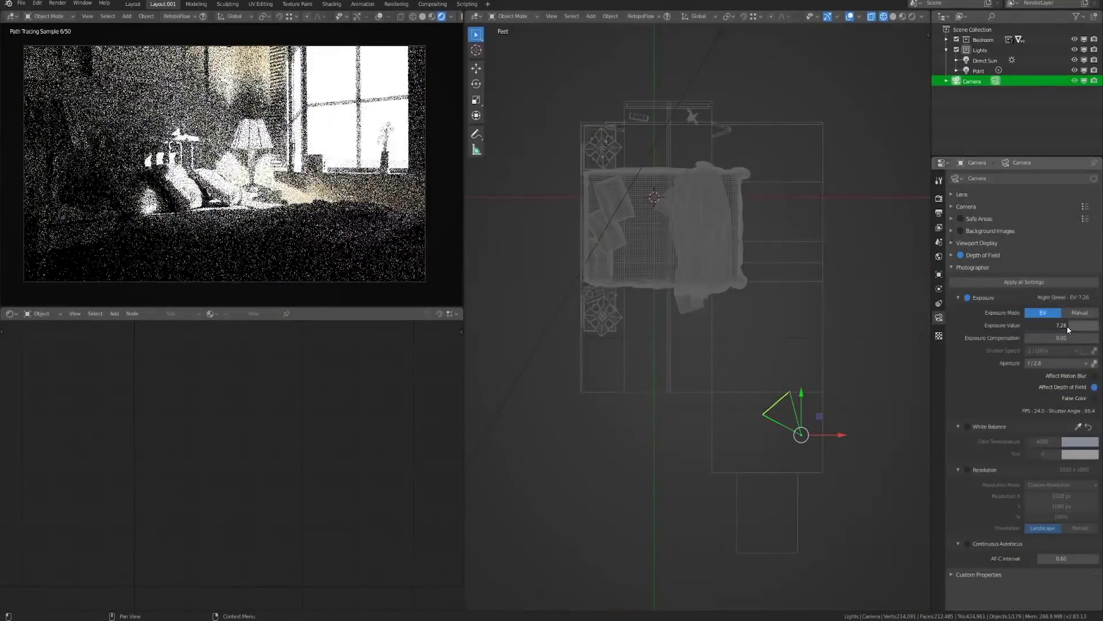
- Set the bedroom camera's exposure value to 13.46 and sample its white balance from the window sill below the flower vase
drag(1068, 329, 1083, 329)
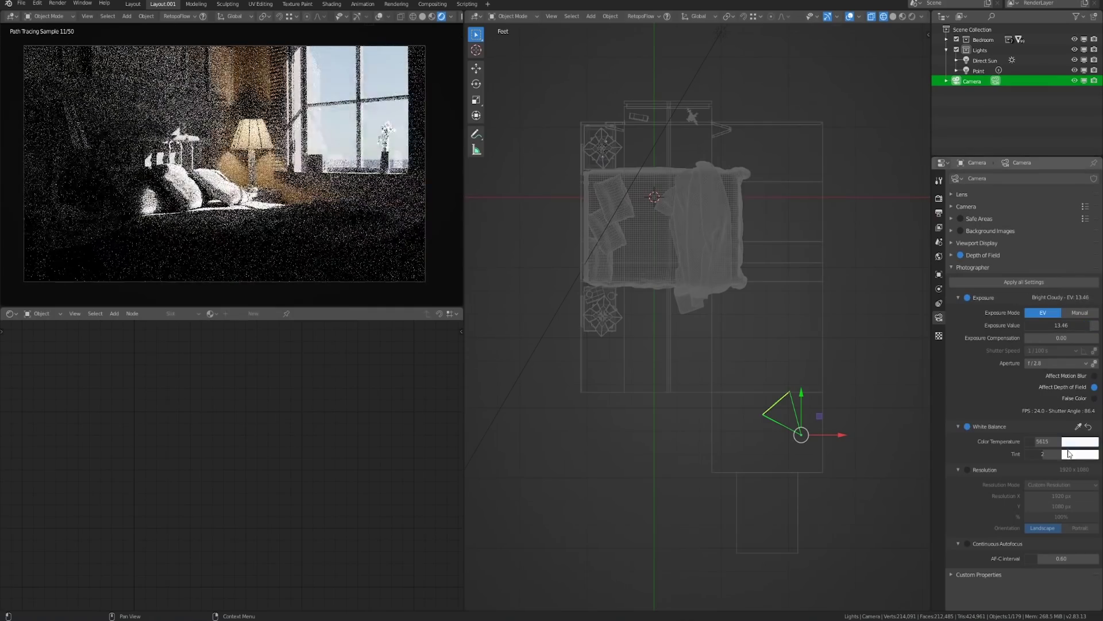
click(1083, 425)
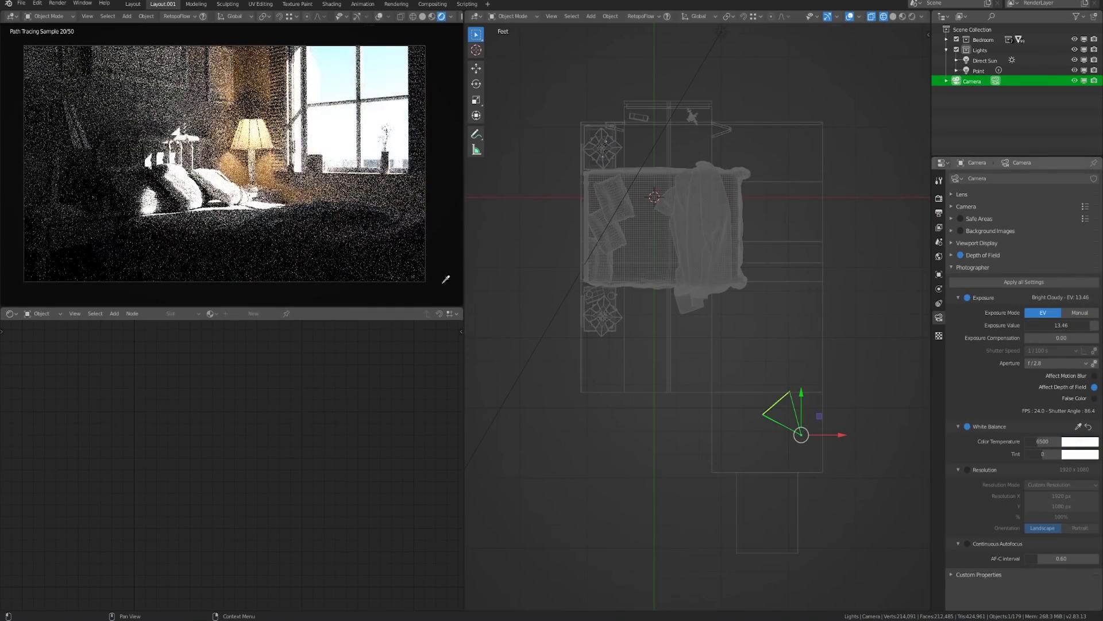
click(389, 176)
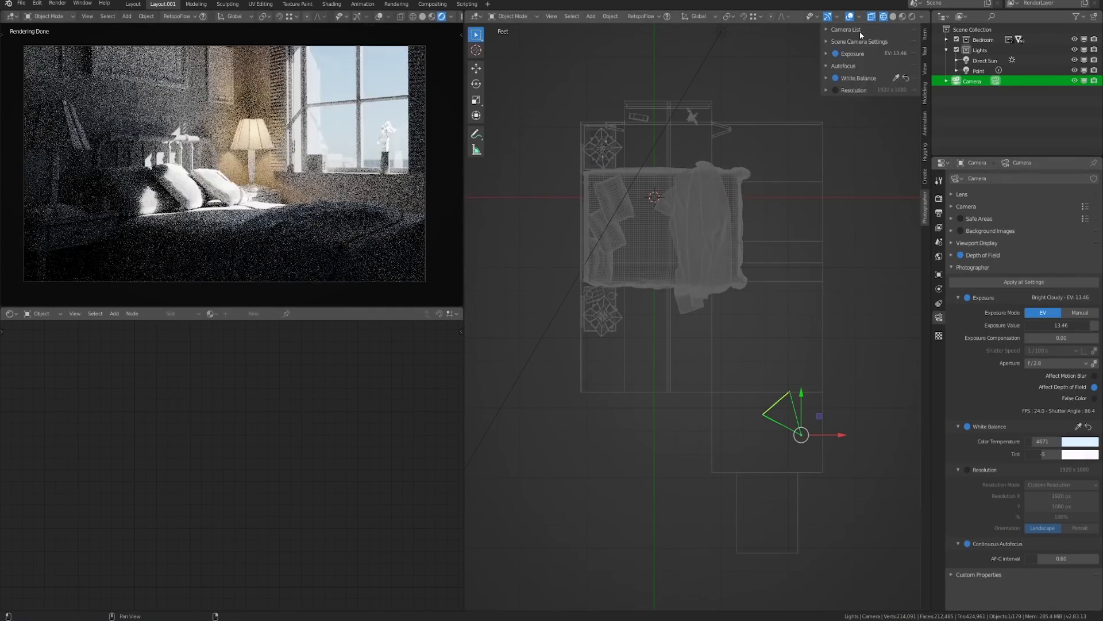
- Look through the Photographer camera list, scene camera, autofocus and resolution settings in the viewport, and hide them again
click(860, 31)
click(863, 134)
click(861, 235)
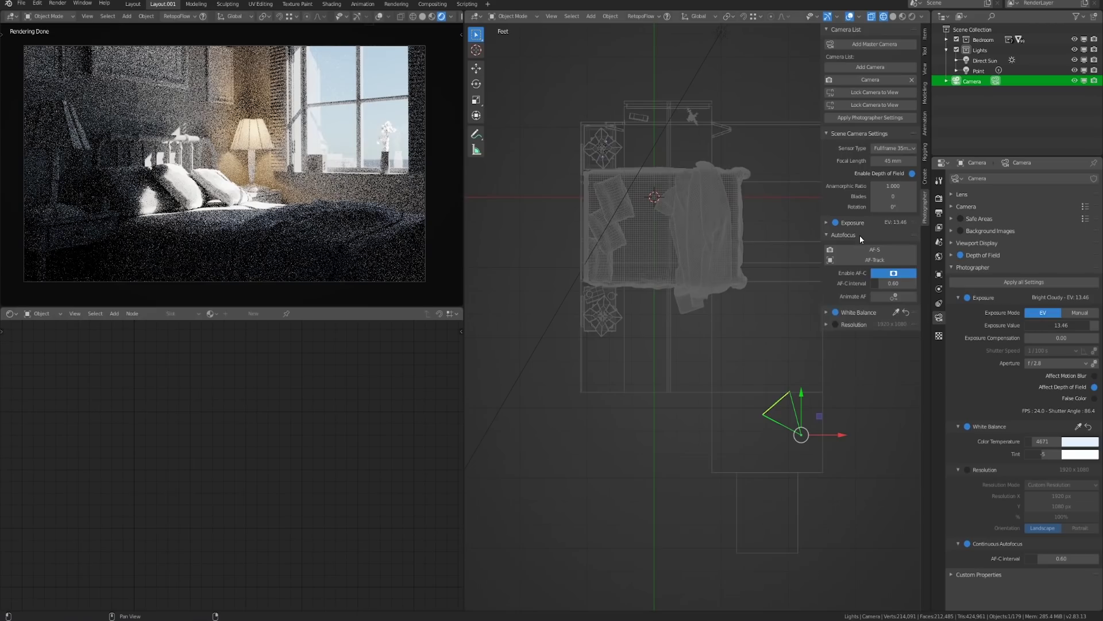
click(853, 324)
drag(824, 333, 802, 333)
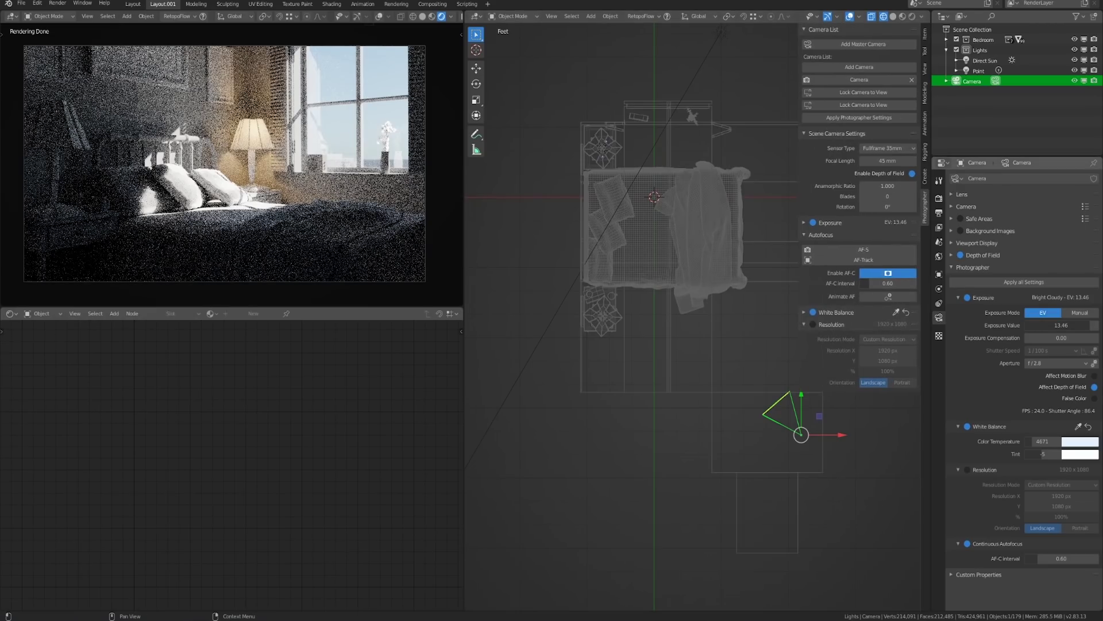
key(n)
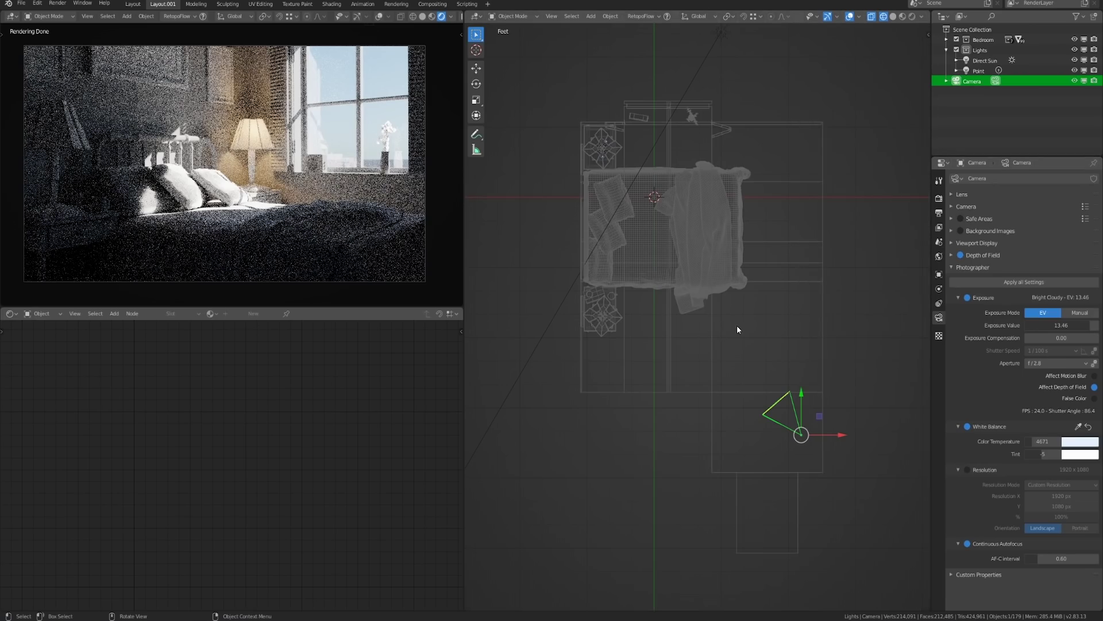
- Set the color temperature of the point light inside the bedside lamp to 2700
middle_drag(766, 337, 653, 305)
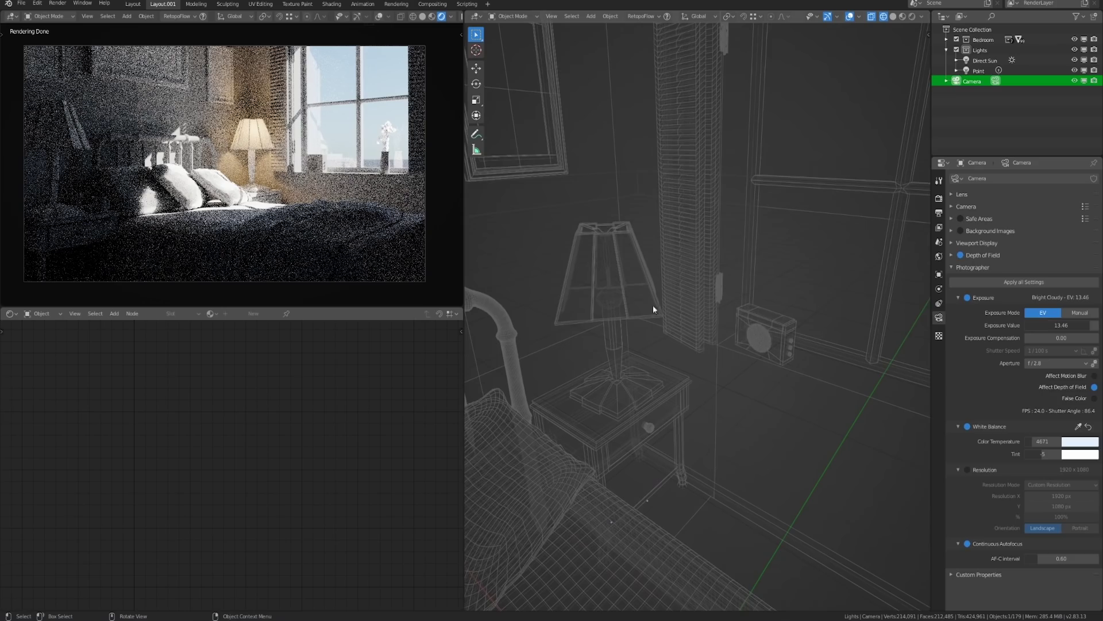
click(608, 277)
click(978, 218)
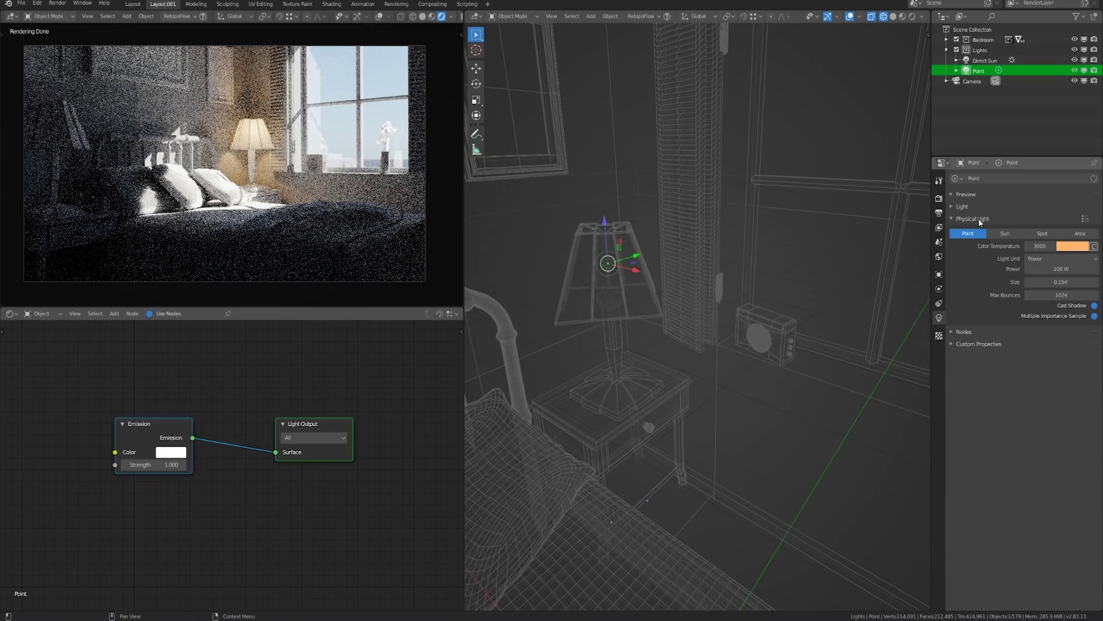
double_click(1040, 247)
text(2700)
key(Return)
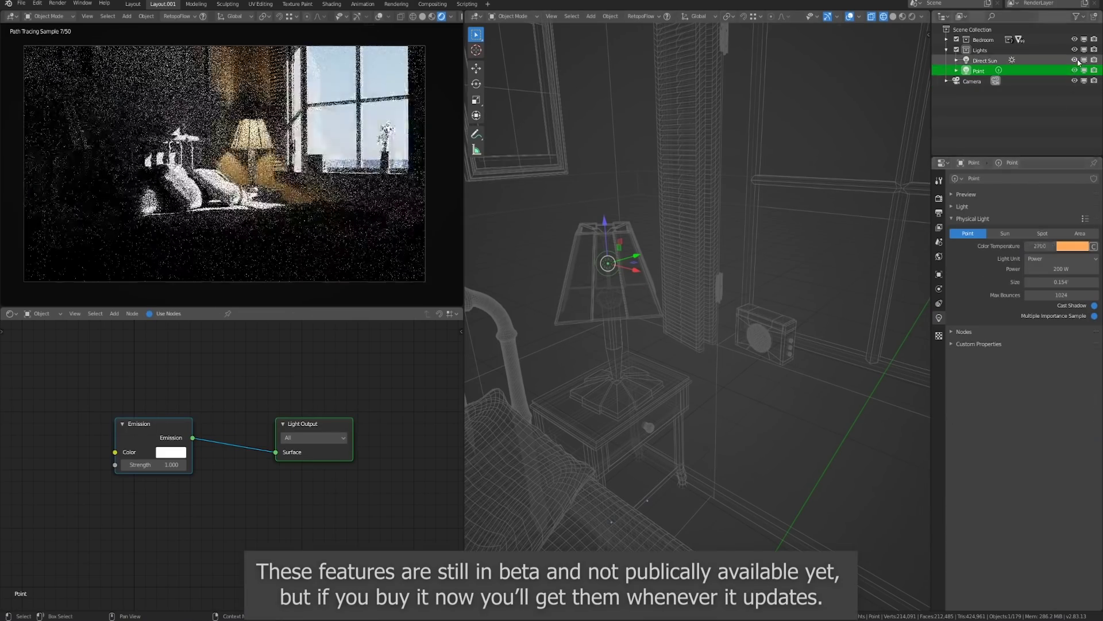
- Hide the Direct Sun light and set the lamp's point light to a color temperature of 5000
click(1075, 59)
double_click(1041, 246)
text(50)
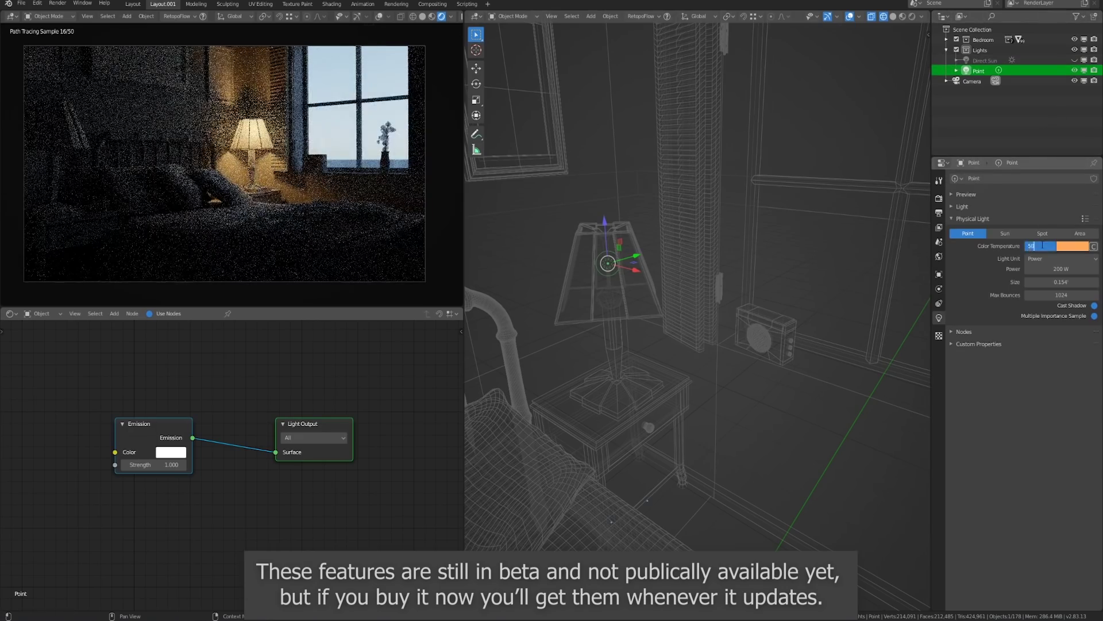
key(Return)
- Change the lamp's light unit to Lumen and set its output to 1000 lumens
click(1049, 257)
click(1058, 292)
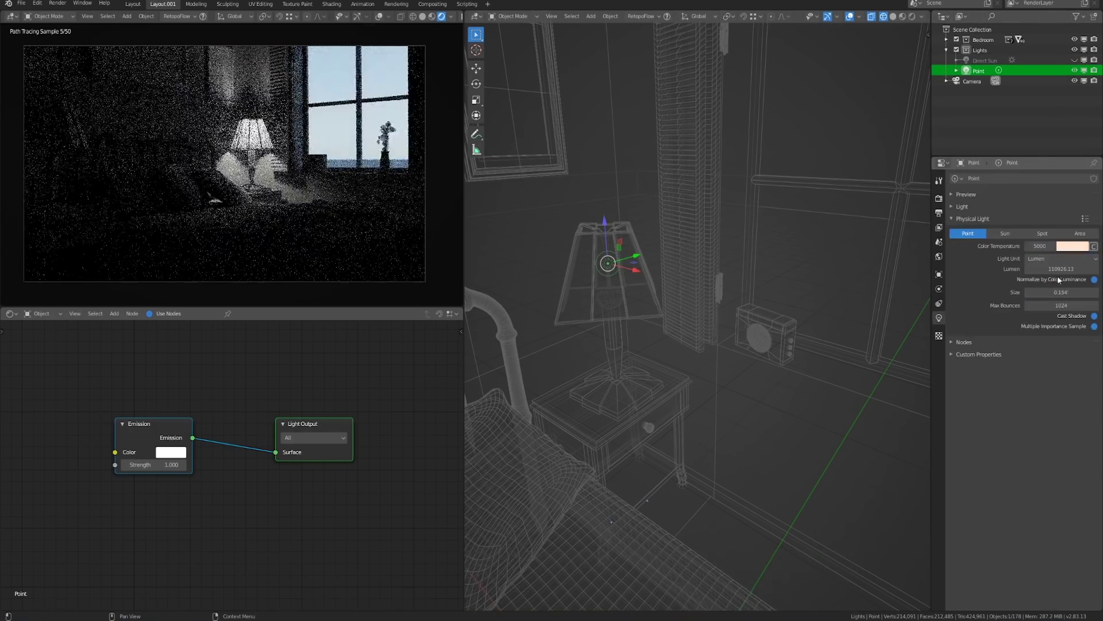
double_click(1059, 269)
text(1000)
key(Return)
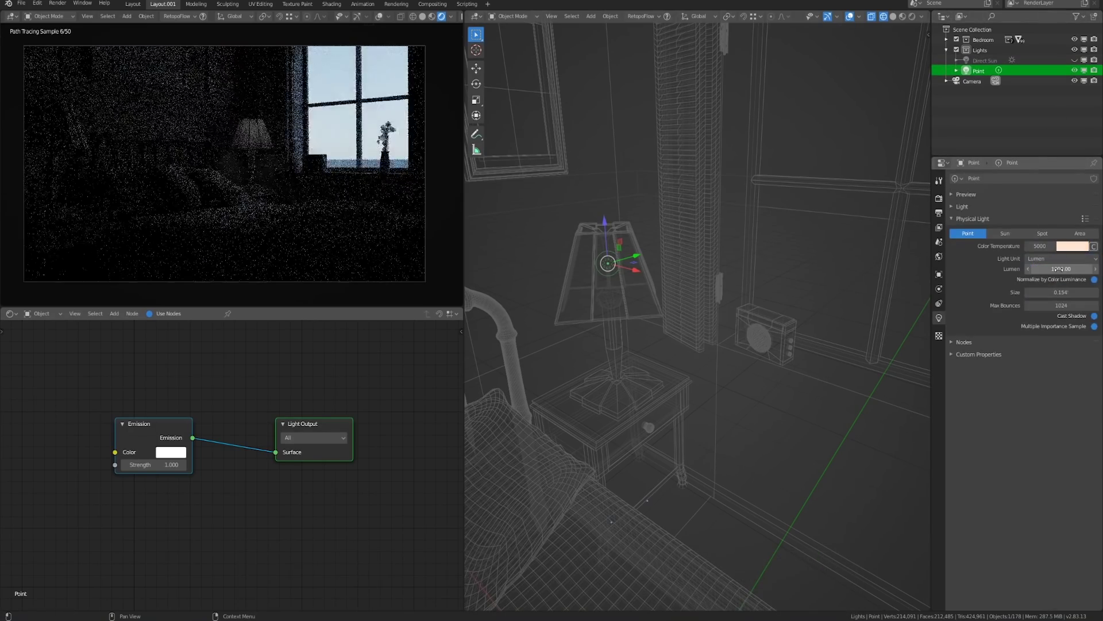
double_click(1059, 269)
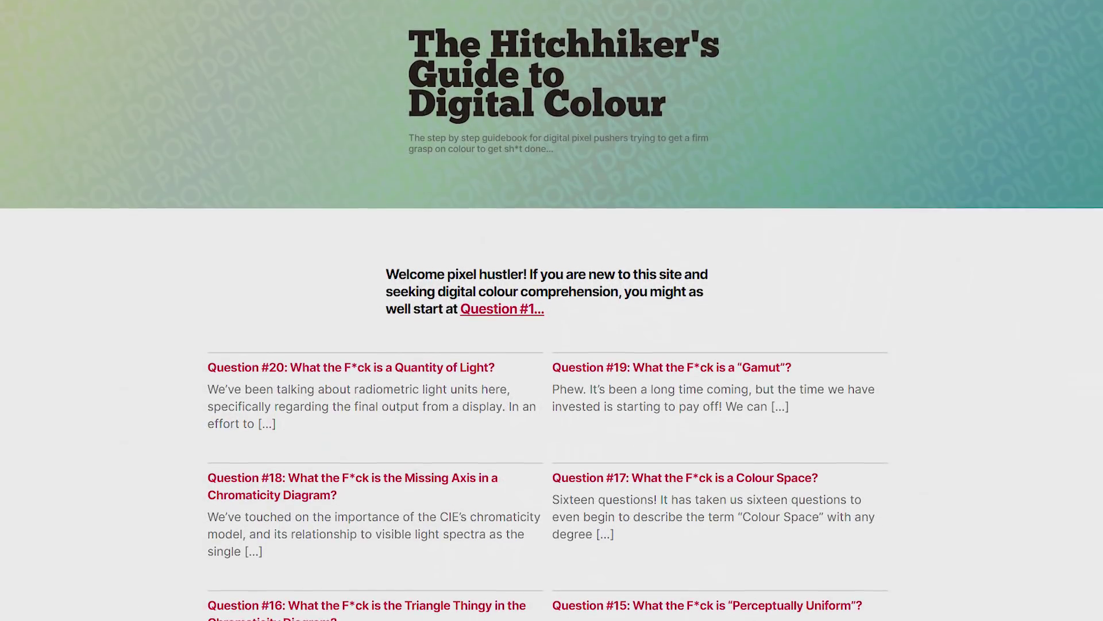